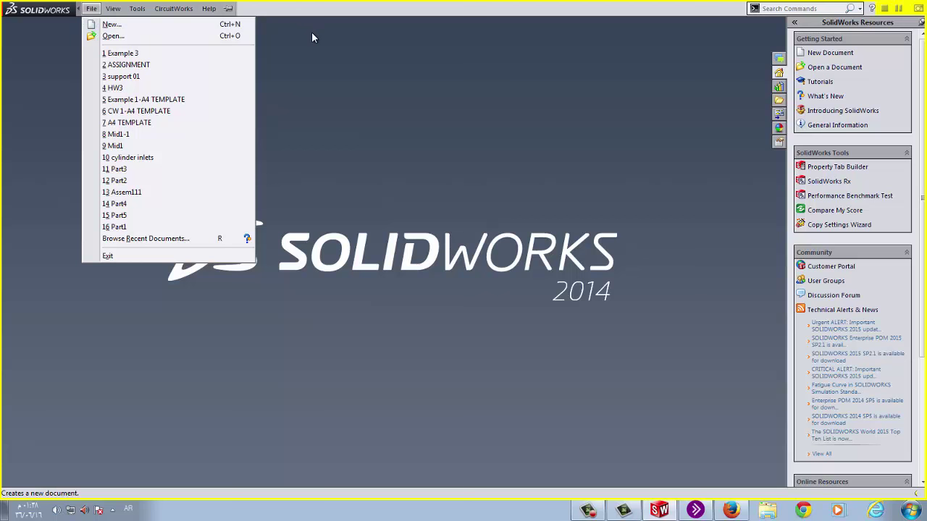
Step: Create a new part document
click(104, 8)
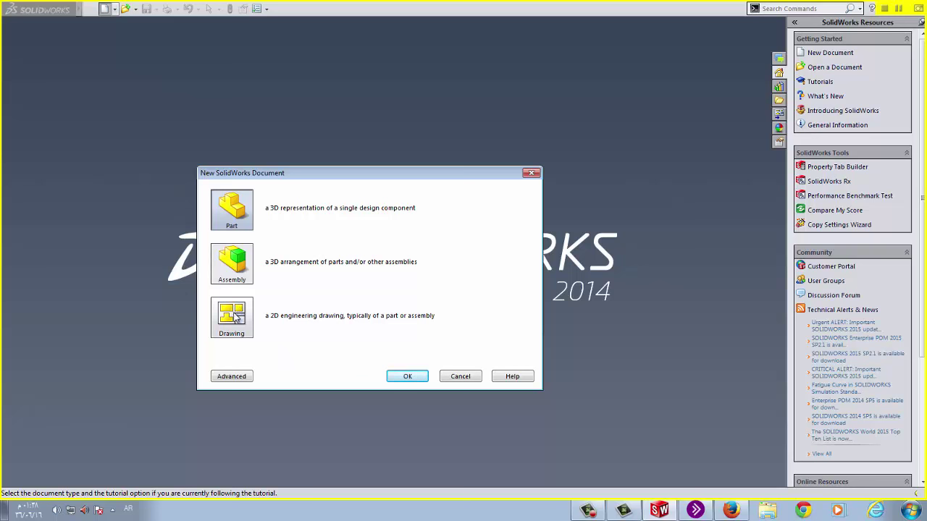
click(237, 253)
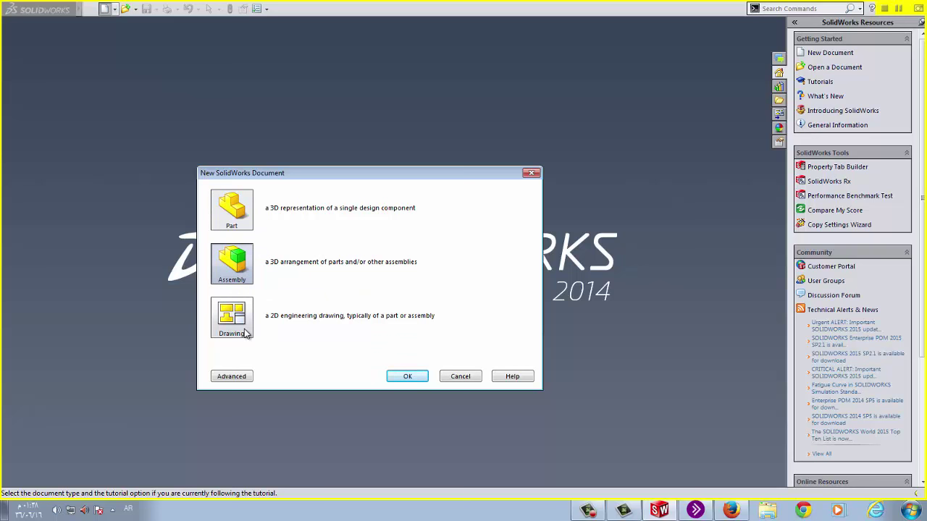
click(245, 332)
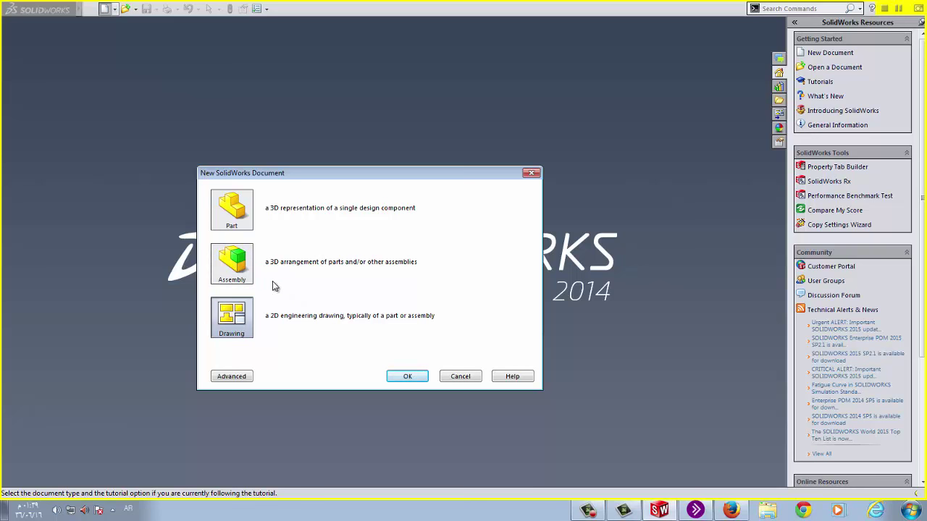
click(230, 216)
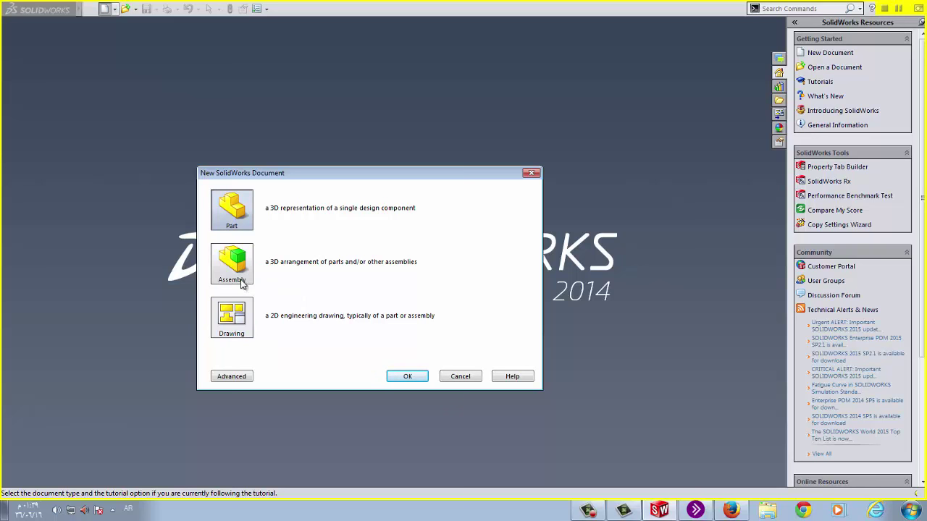
click(236, 280)
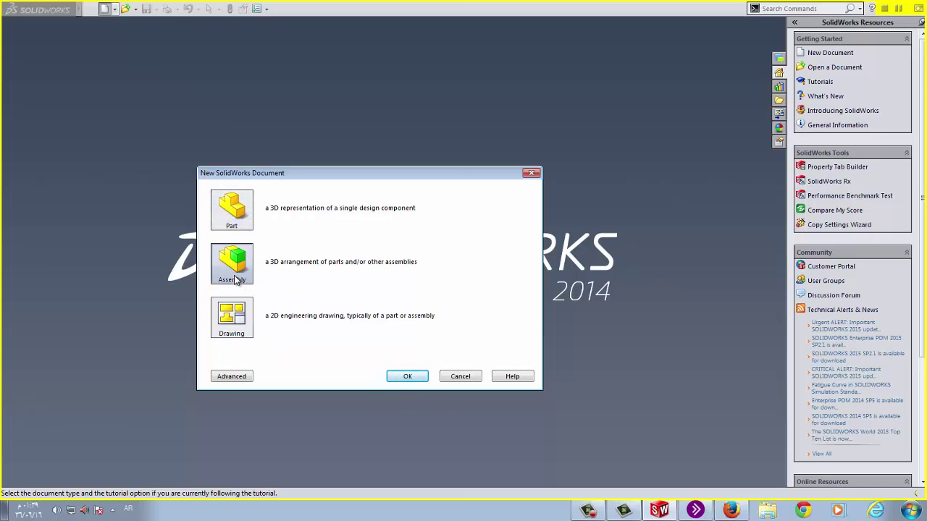
click(237, 216)
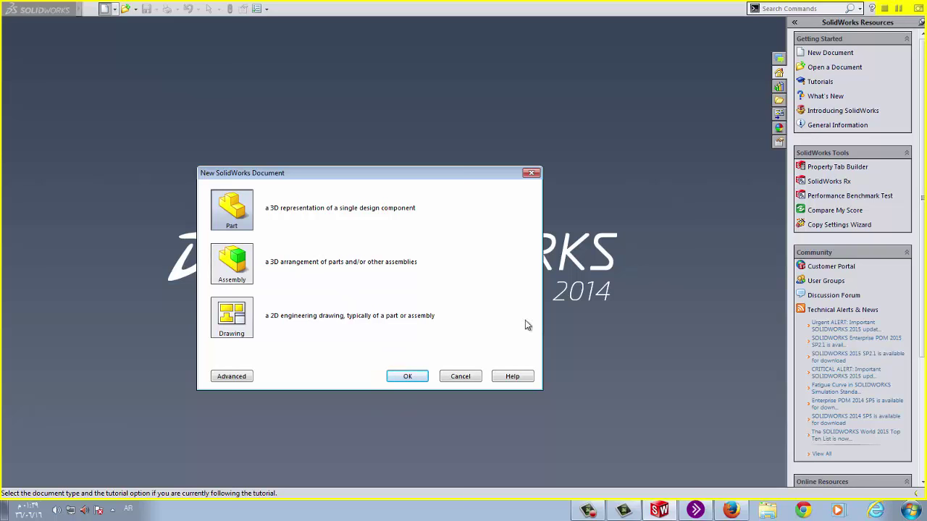
click(422, 377)
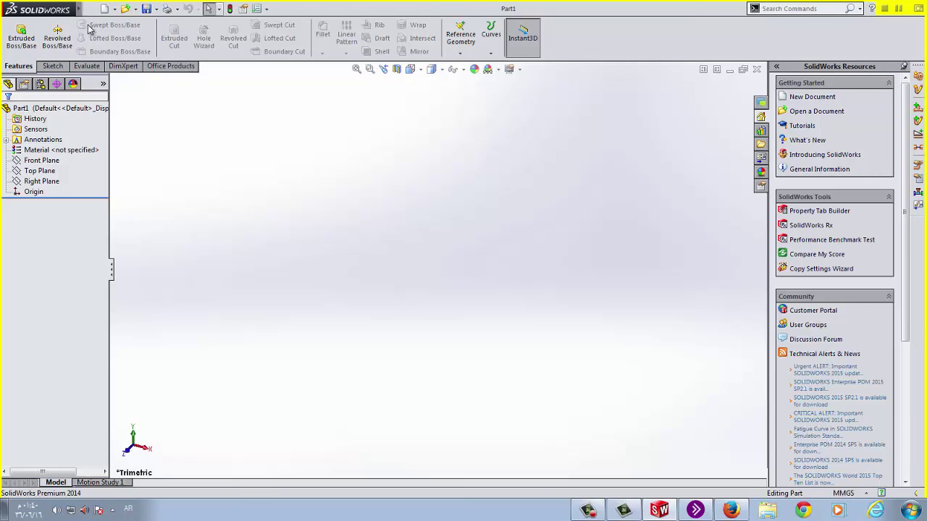
mouse_move(35, 11)
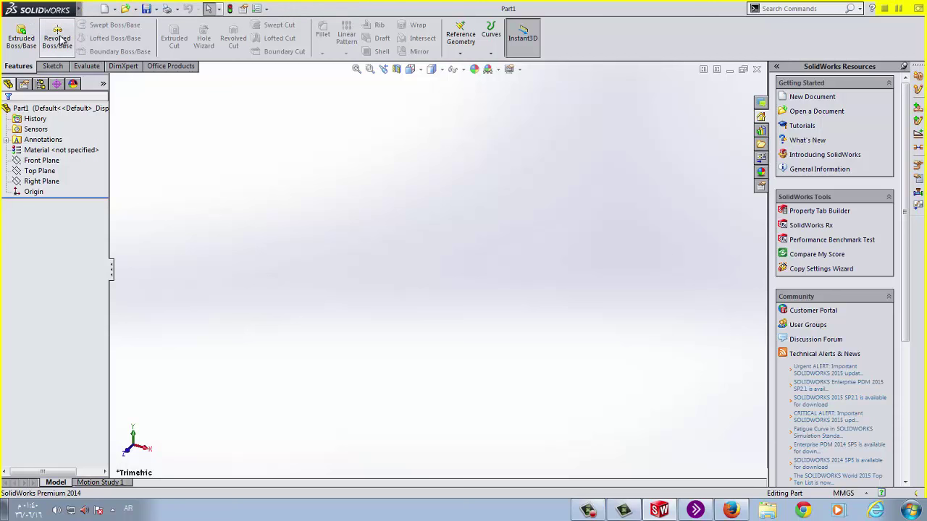
click(91, 8)
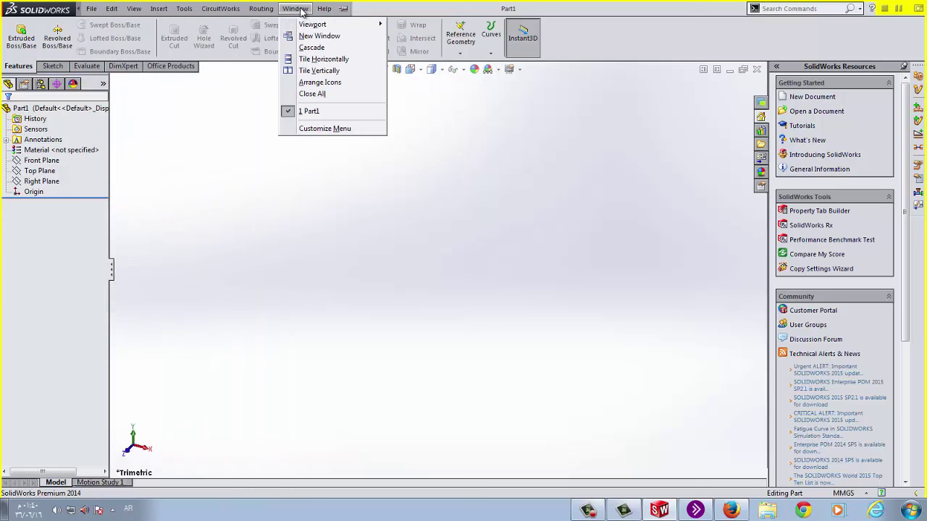
click(96, 12)
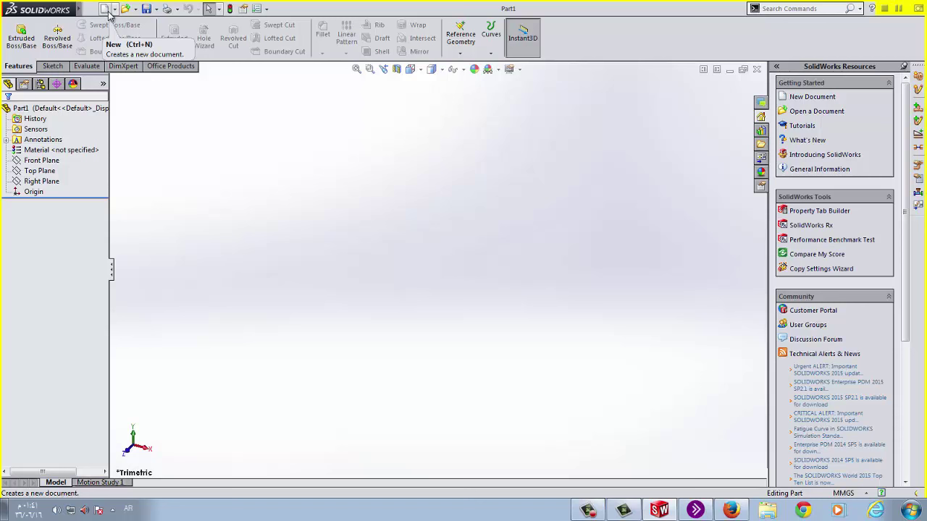
click(157, 10)
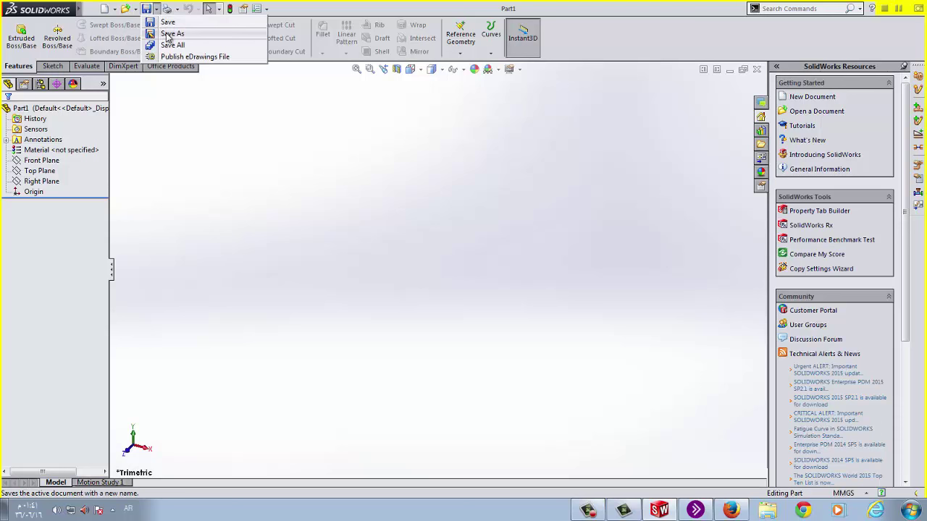
mouse_move(178, 10)
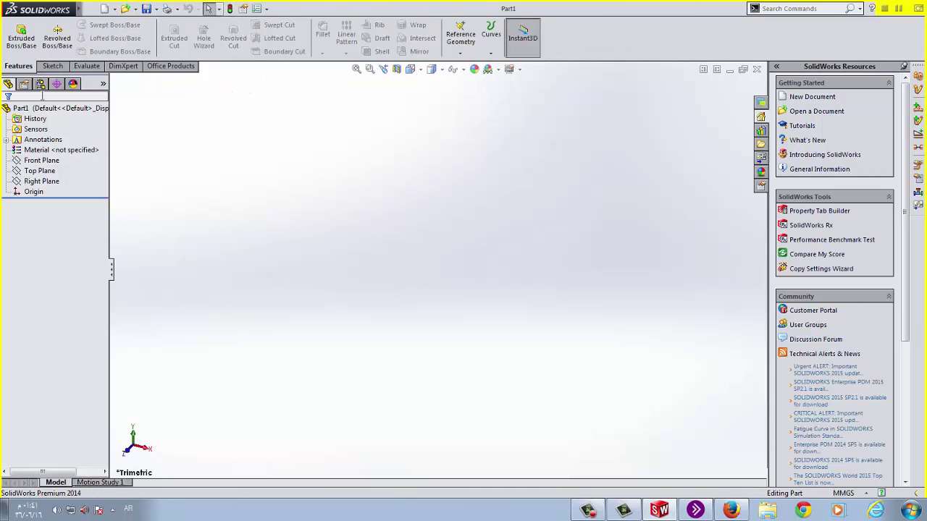
Step: Start saving the part under a new name and choose the DATA (D:) drive as the location
click(157, 8)
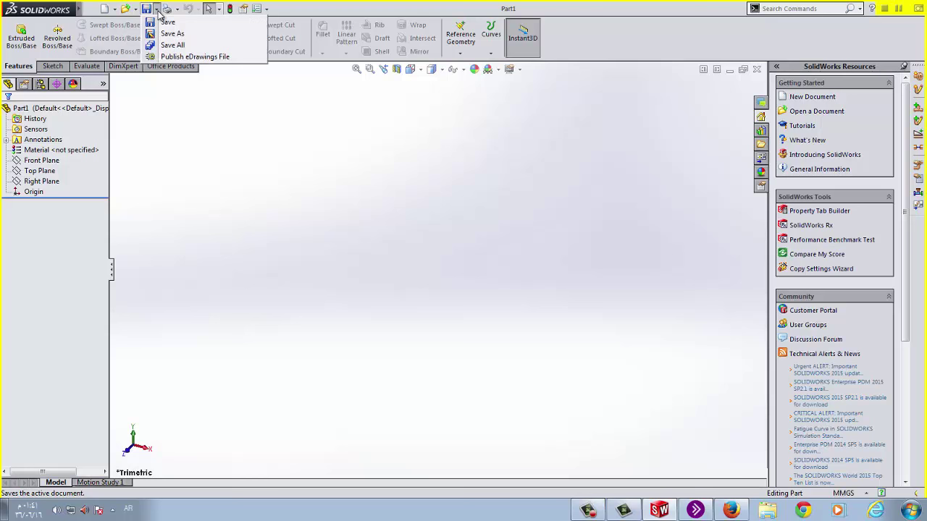
click(171, 34)
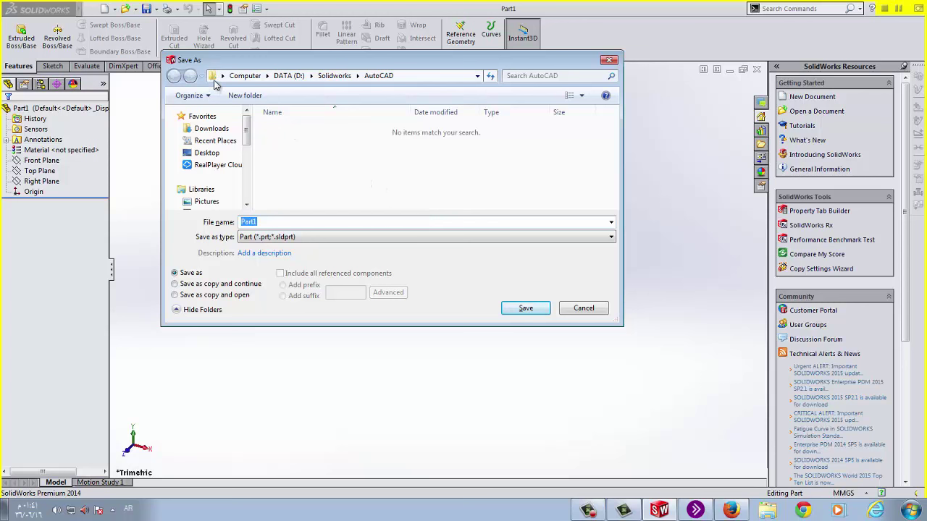
scroll(235, 168, down, 4)
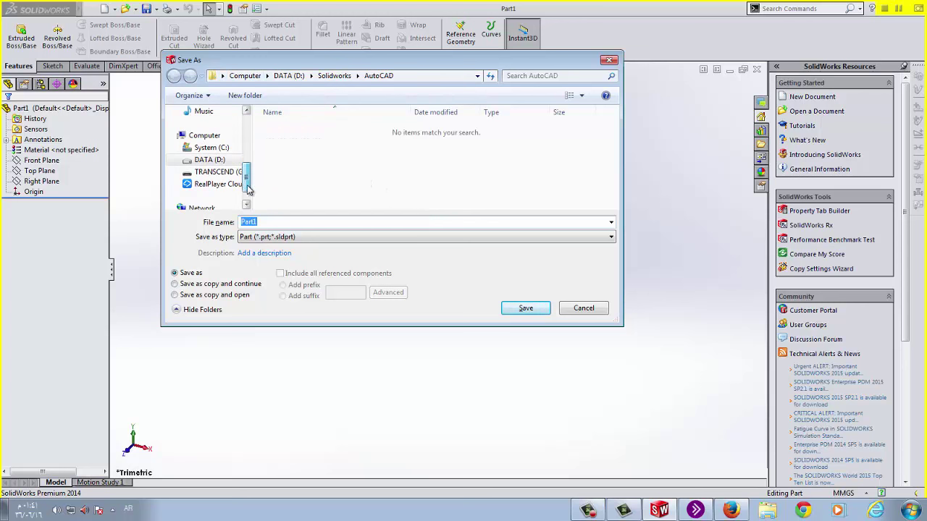
click(210, 148)
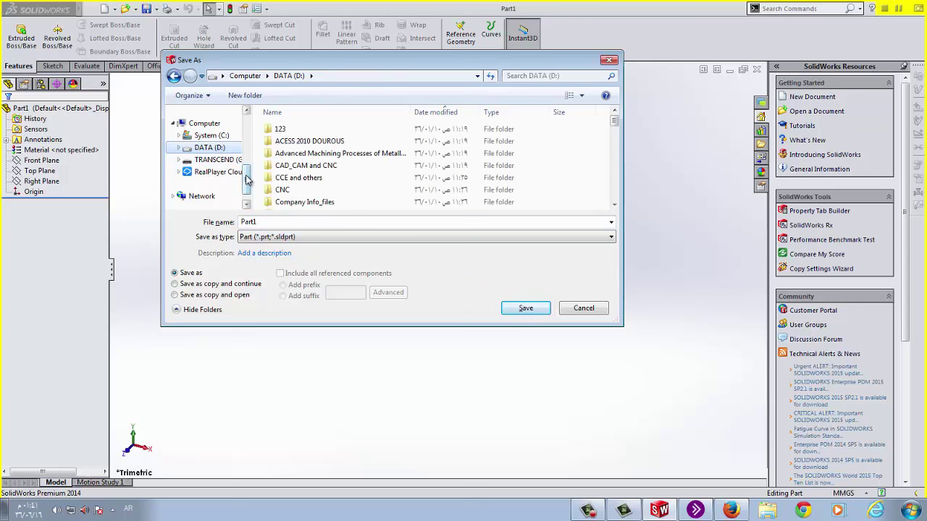
scroll(244, 178, up, 4)
click(208, 153)
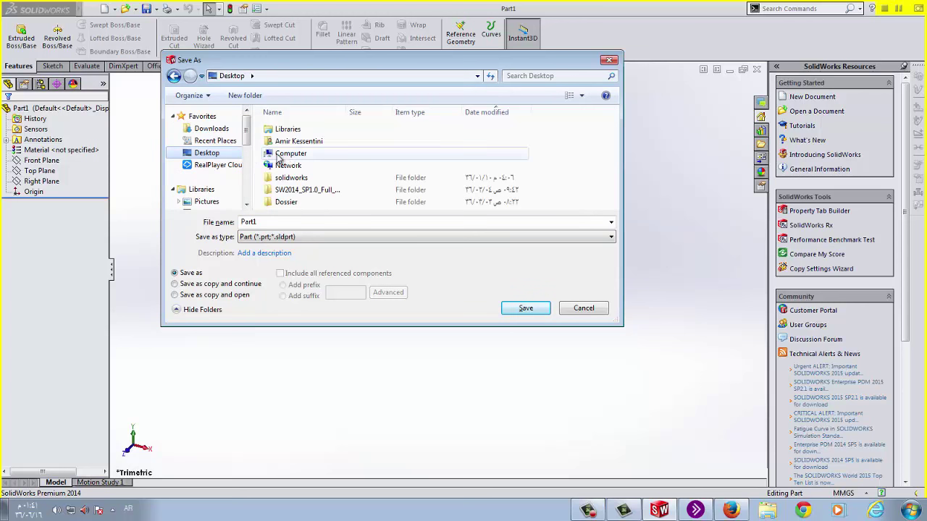
scroll(246, 170, down, 4)
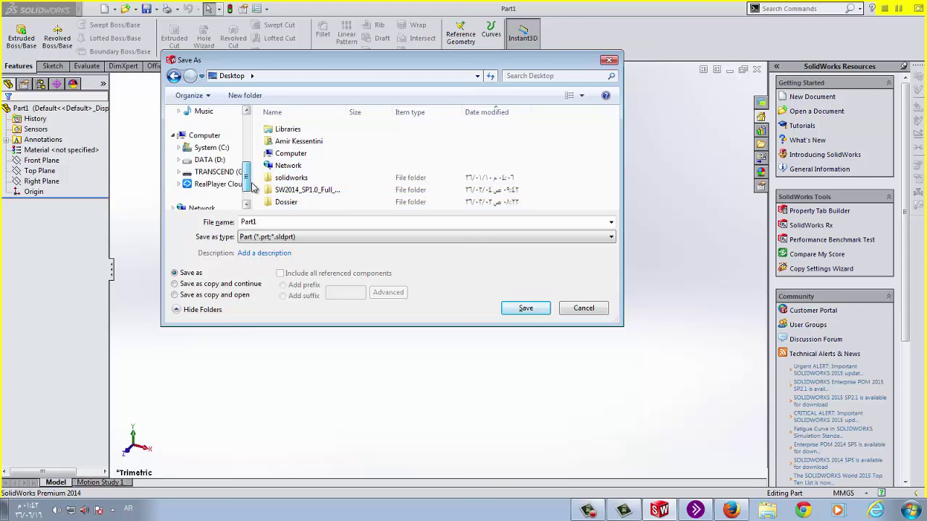
click(219, 161)
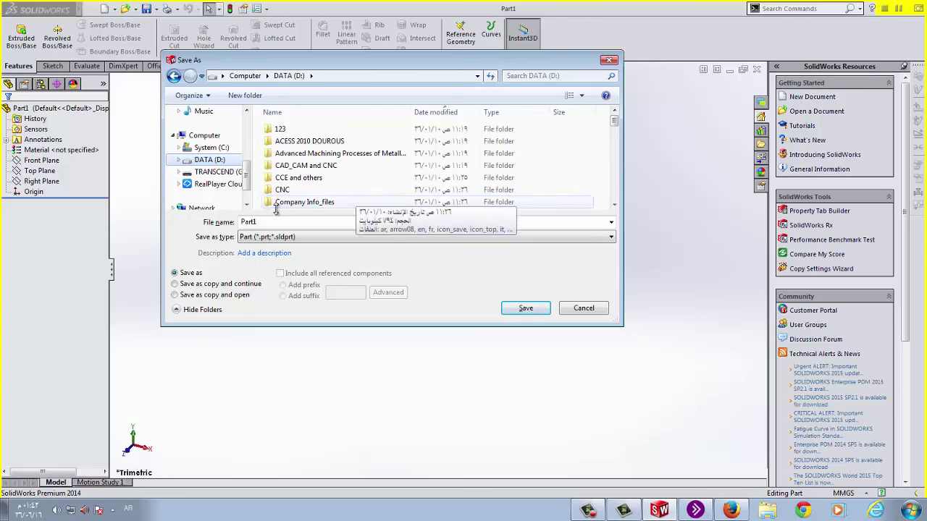
Step: Create a folder named DRAWING 2 COURSE on the DATA (D:) drive and open it as the save location
click(244, 94)
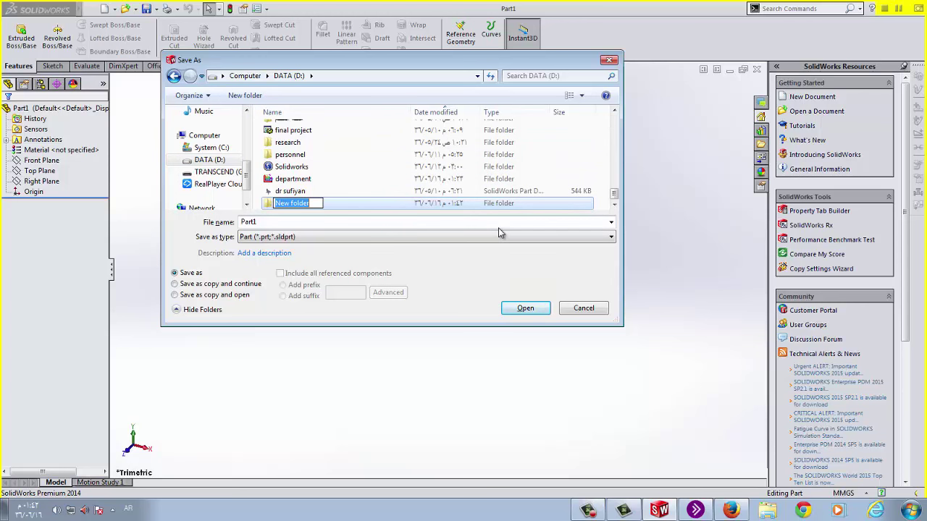
text(1)
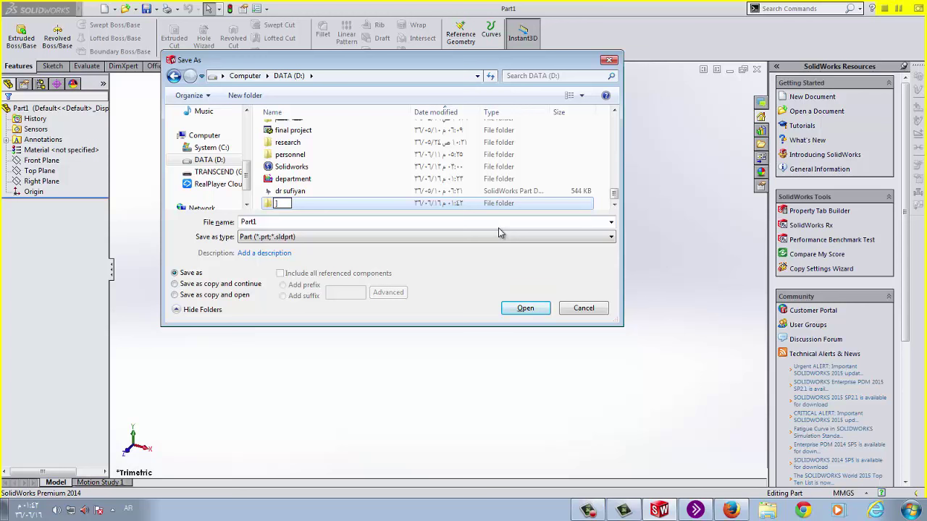
key(BackSpace)
text(DRAWING 2 COURSE)
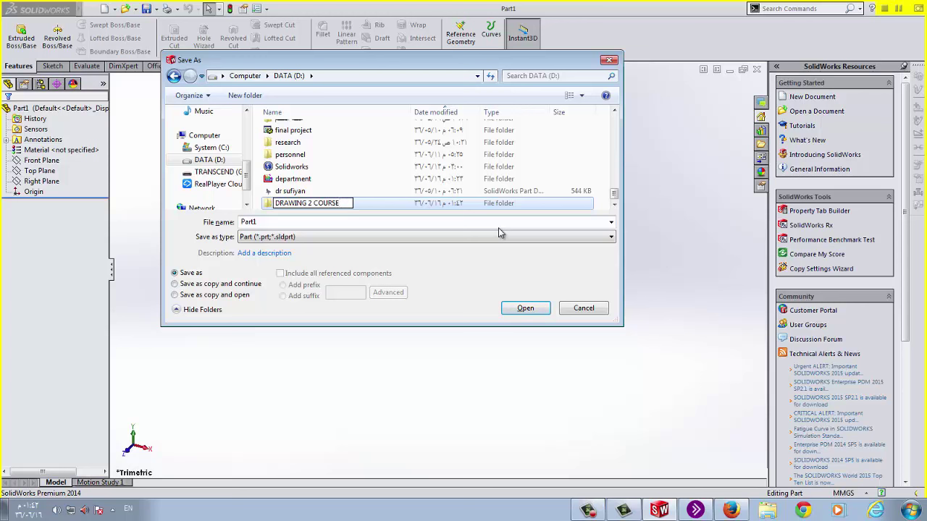
key(Return)
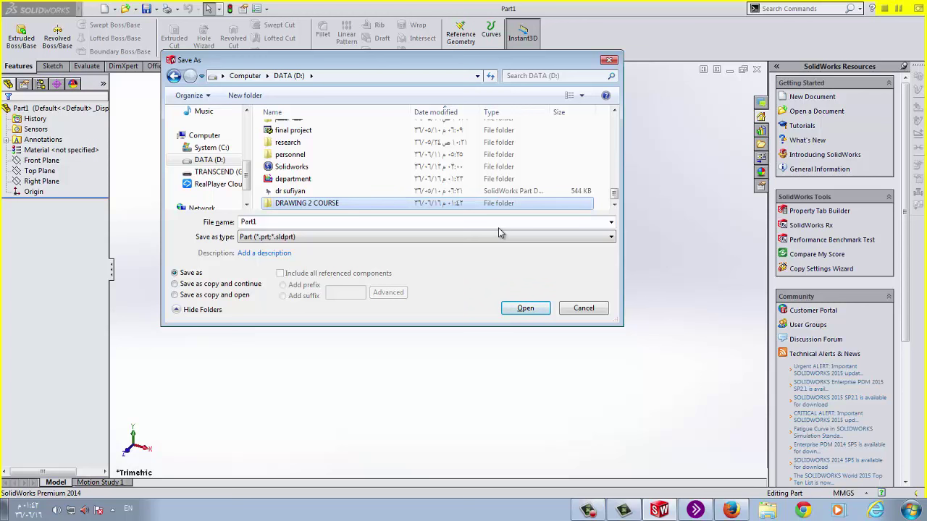
key(Return)
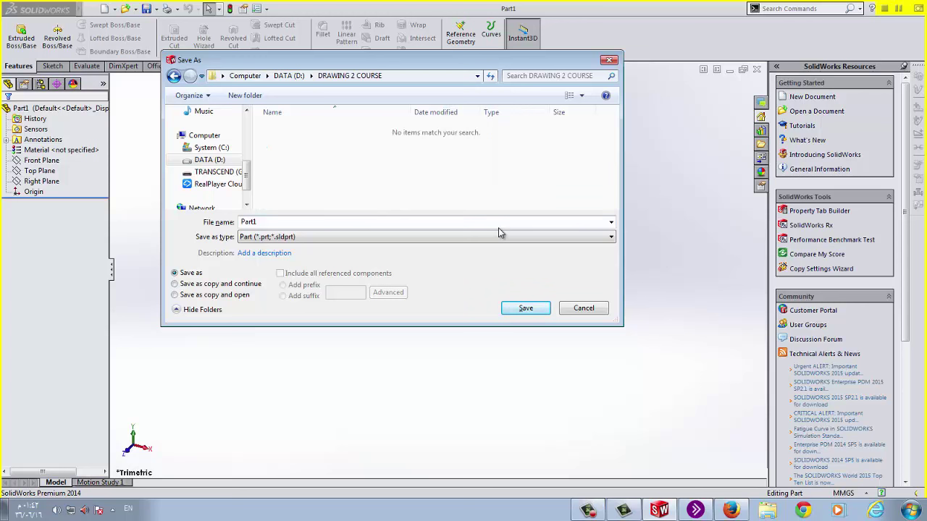
Step: Name the part file LECTURE 01 and save it in the DRAWING 2 COURSE folder
double_click(272, 222)
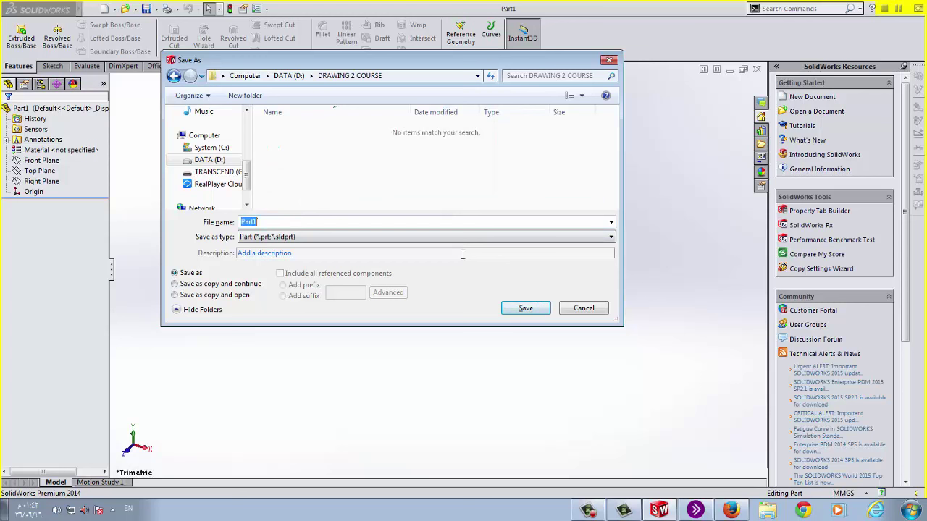
text(TE)
key(BackSpace)
key(BackSpace)
key(BackSpace)
click(525, 309)
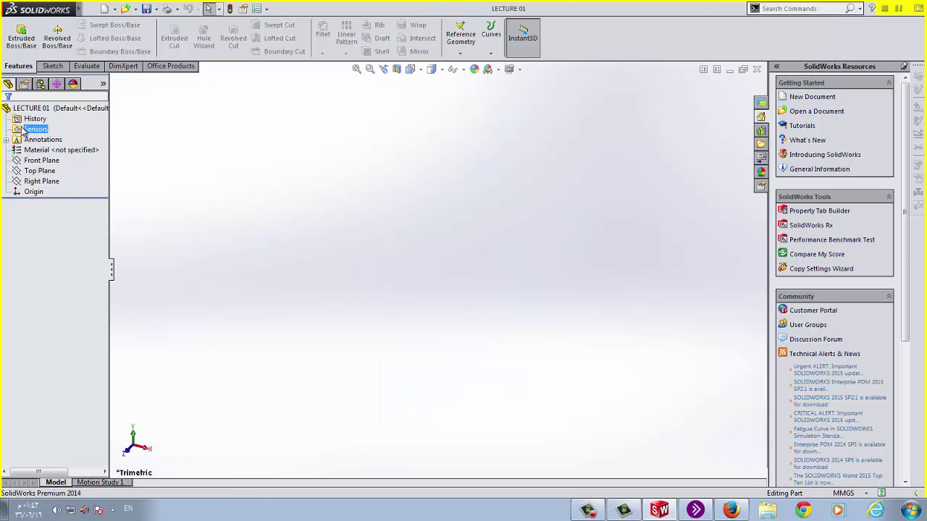
Step: Examine the orientation of the Front, Top and Right planes and the origin in the part's feature tree
click(34, 173)
click(34, 181)
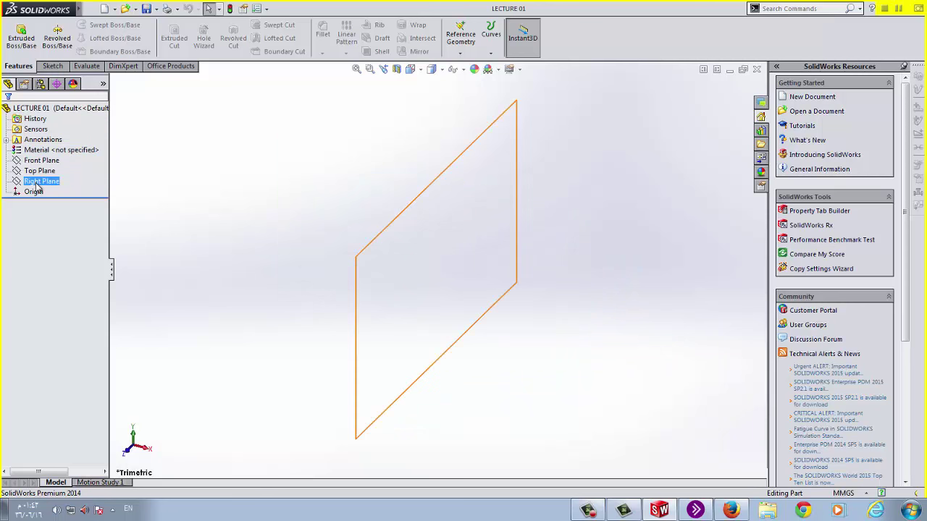
click(38, 161)
click(34, 181)
click(40, 161)
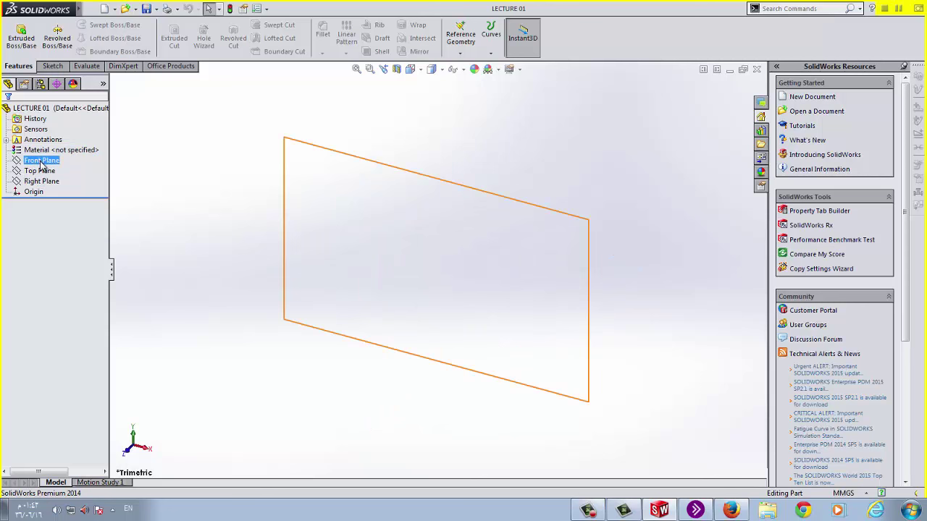
click(39, 171)
click(40, 181)
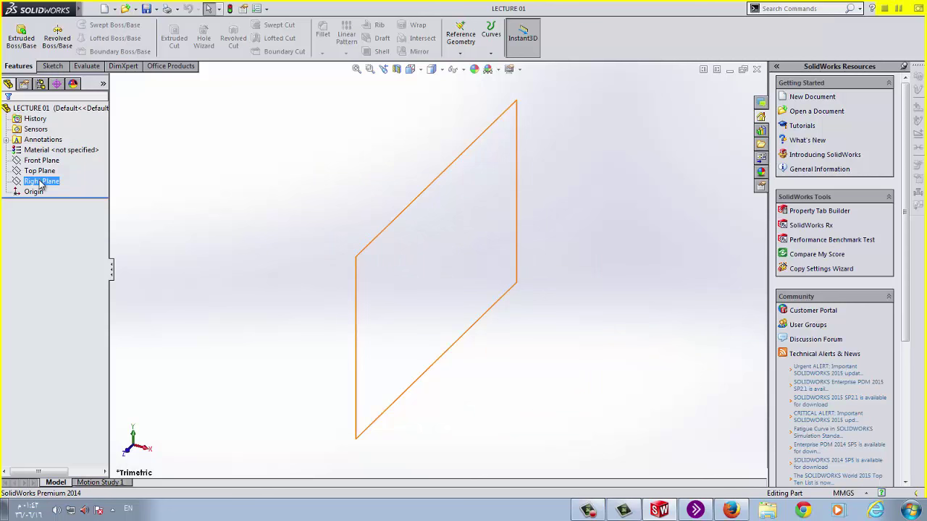
click(36, 152)
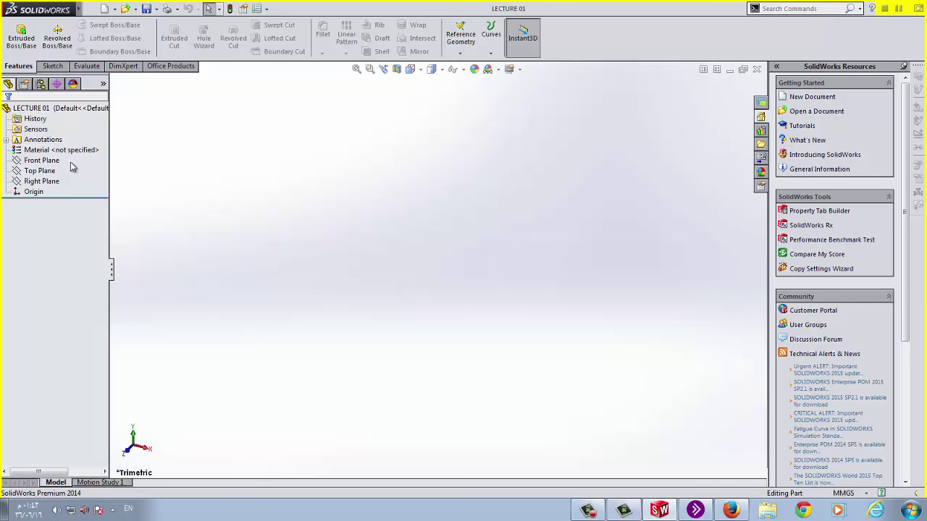
click(52, 162)
click(33, 191)
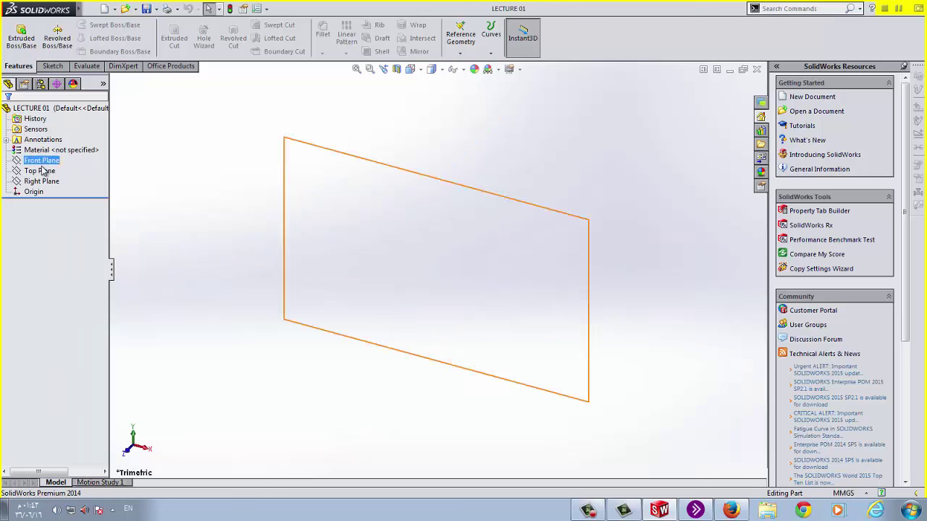
click(36, 172)
Step: Select the Front Plane and orient the view normal to it
click(42, 160)
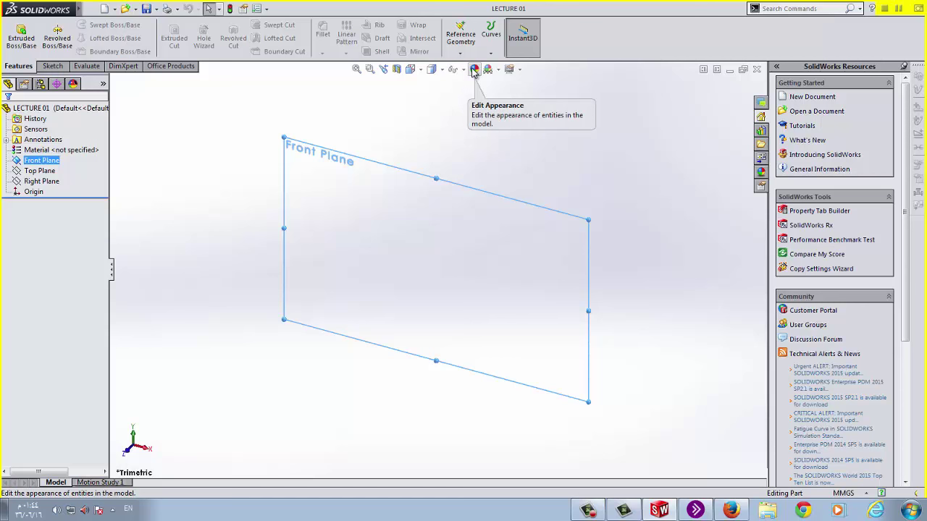
click(423, 70)
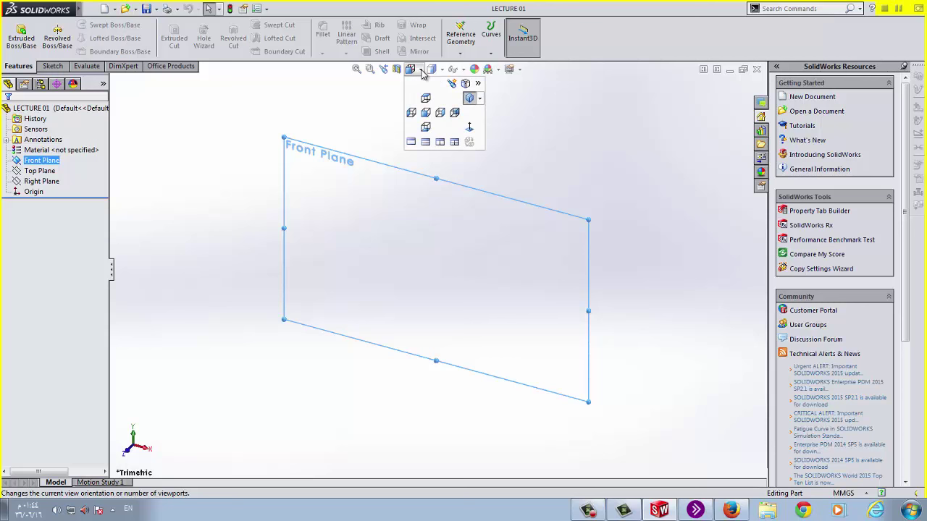
click(433, 69)
click(412, 69)
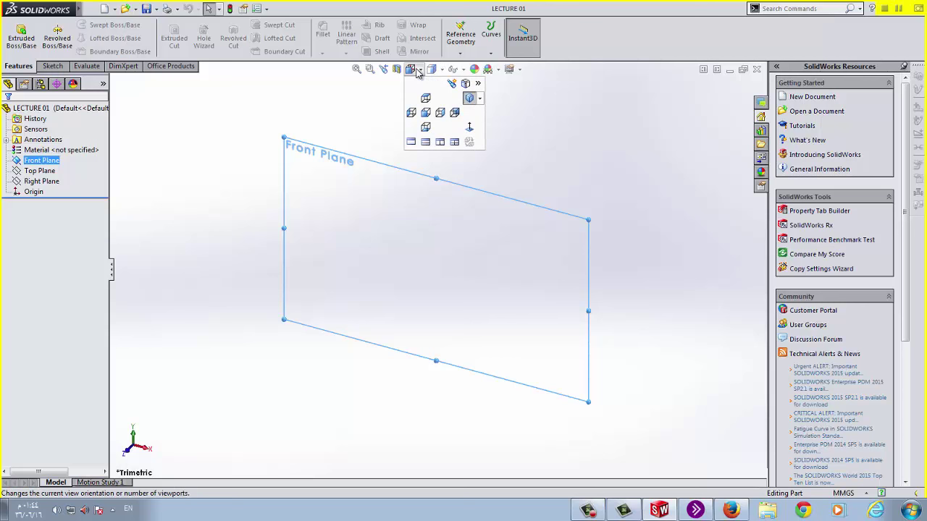
click(470, 127)
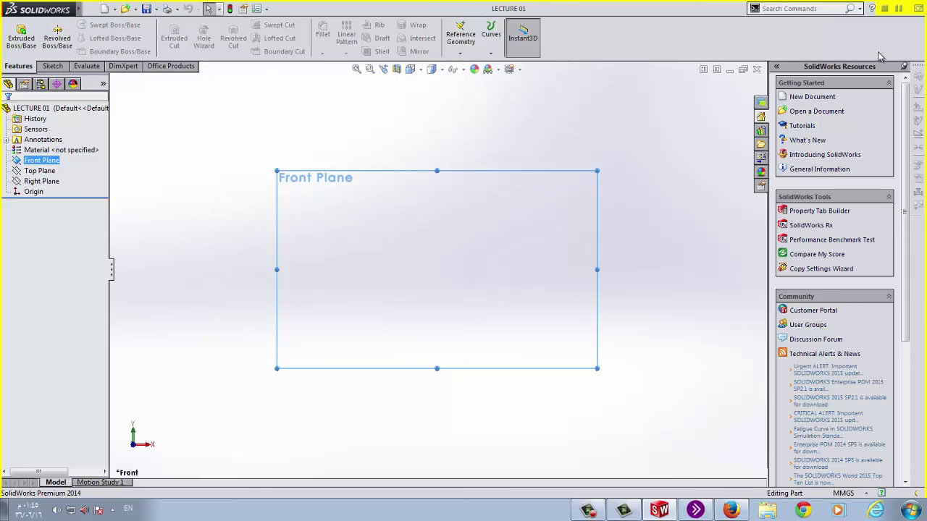
Step: Examine the available Sketch, Evaluate, DimXpert, Office Products and Features commands
click(52, 67)
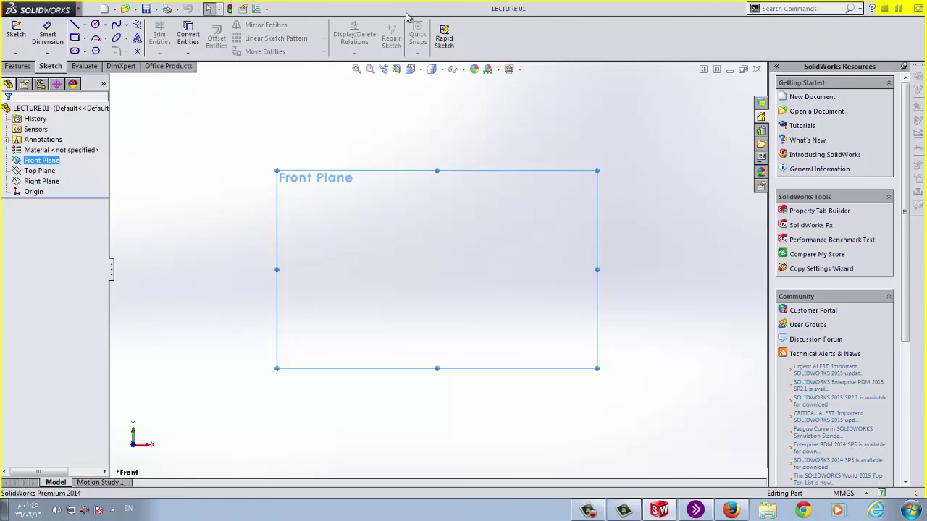
click(84, 66)
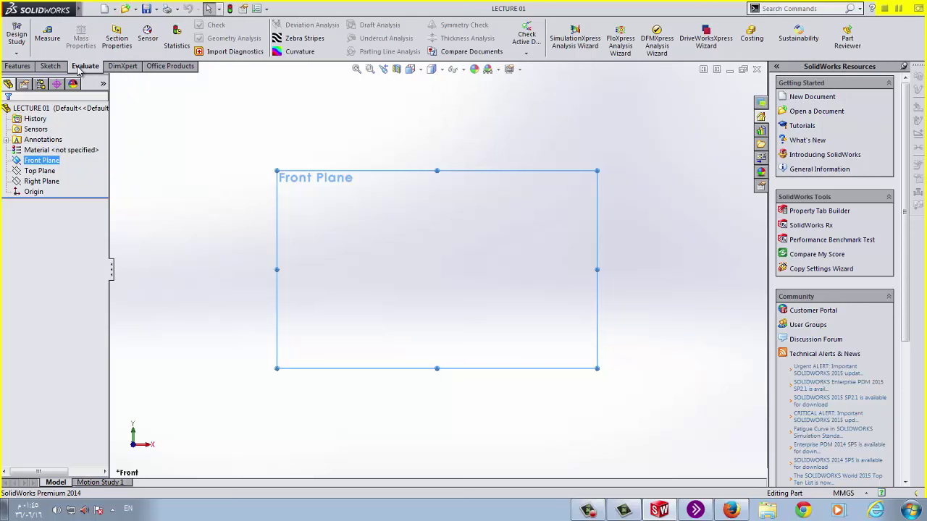
click(123, 67)
click(158, 69)
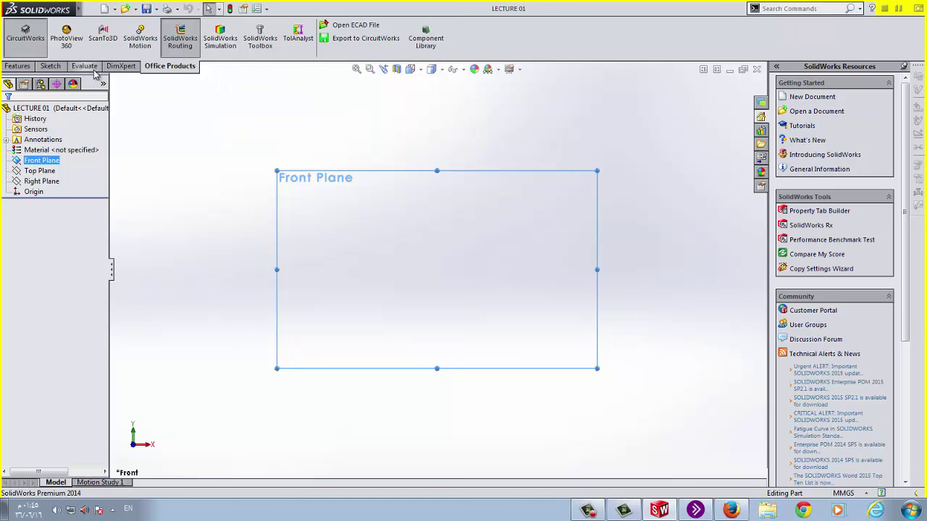
click(51, 67)
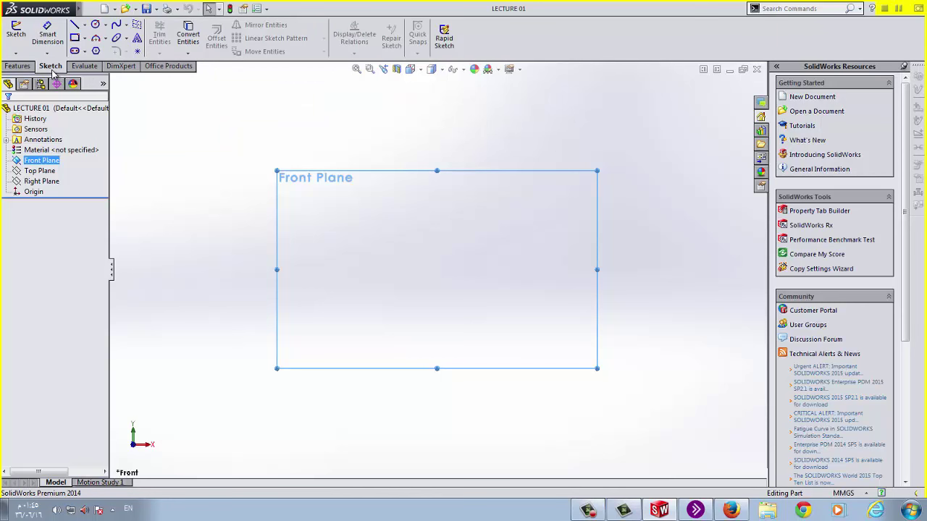
click(16, 54)
click(16, 55)
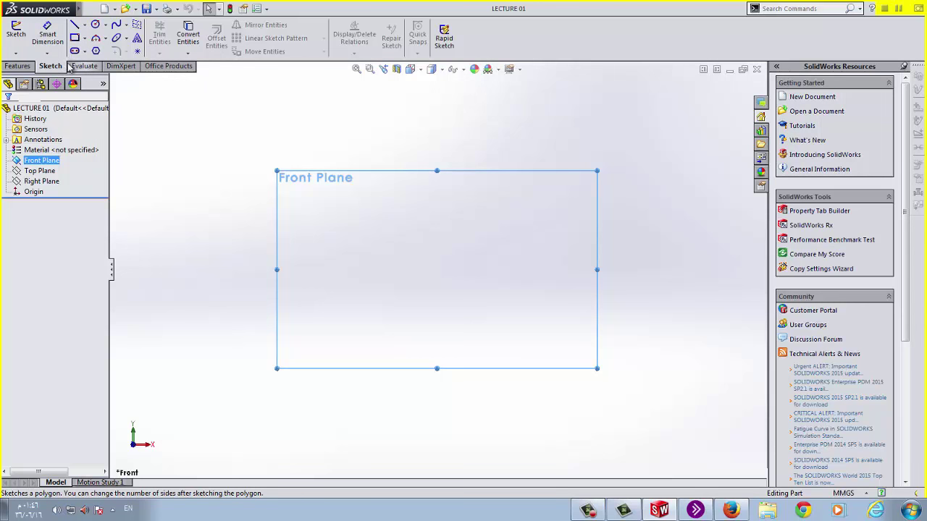
click(20, 69)
click(54, 68)
click(22, 70)
click(55, 70)
click(19, 68)
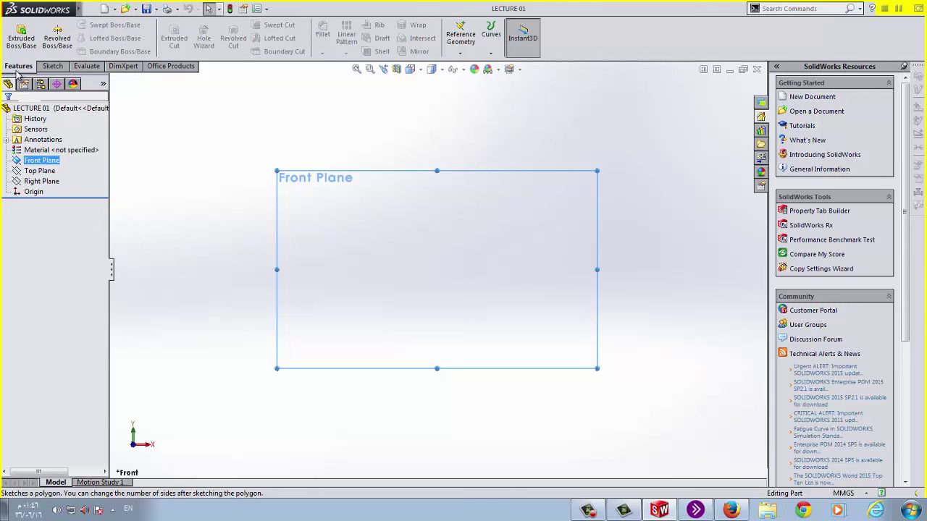
click(52, 67)
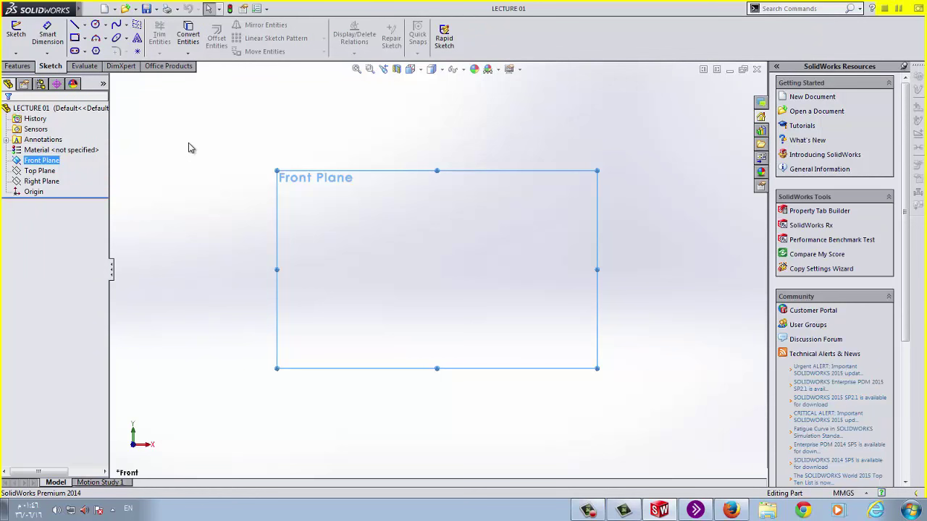
Step: Examine the rectangle, circle and spline variants offered among the sketch tools
click(76, 39)
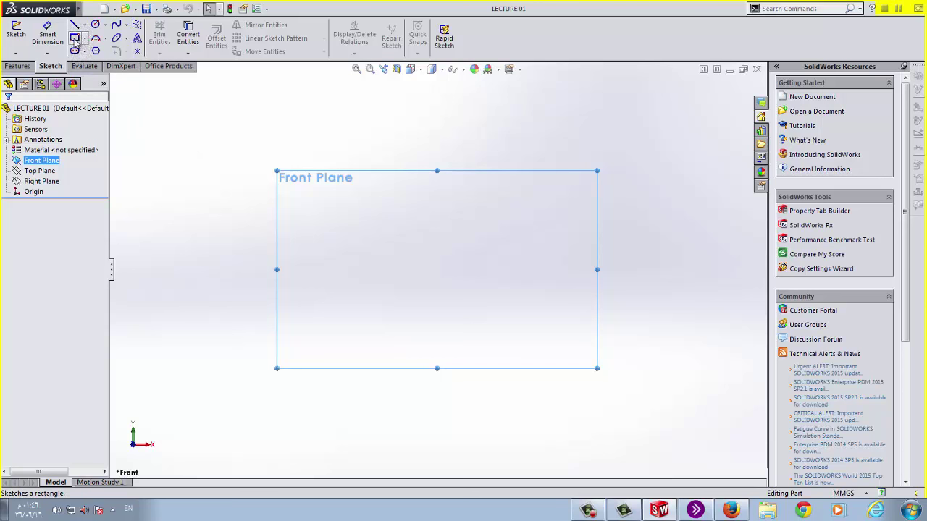
click(86, 39)
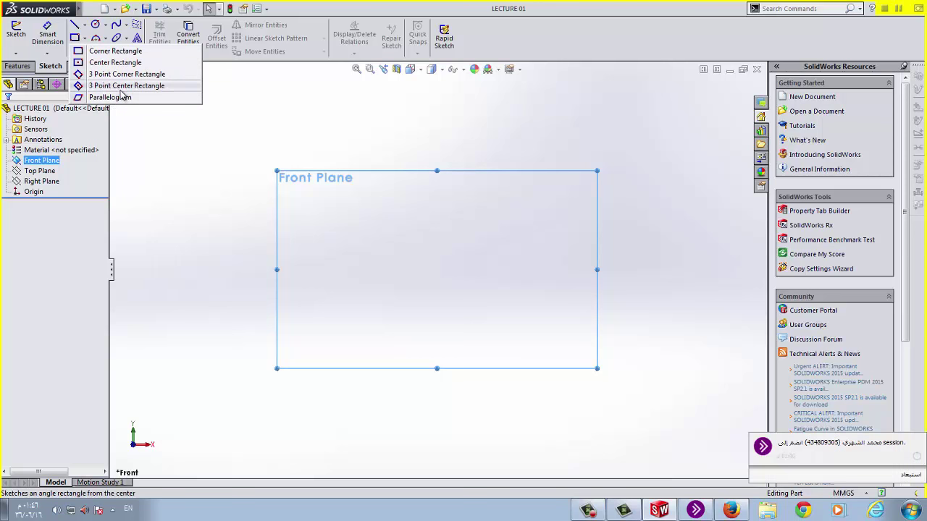
click(84, 26)
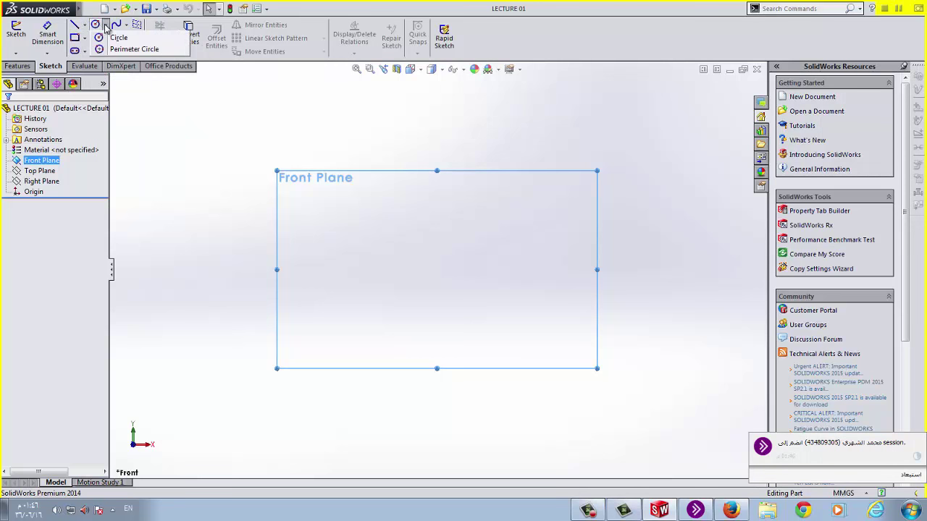
click(105, 27)
click(105, 27)
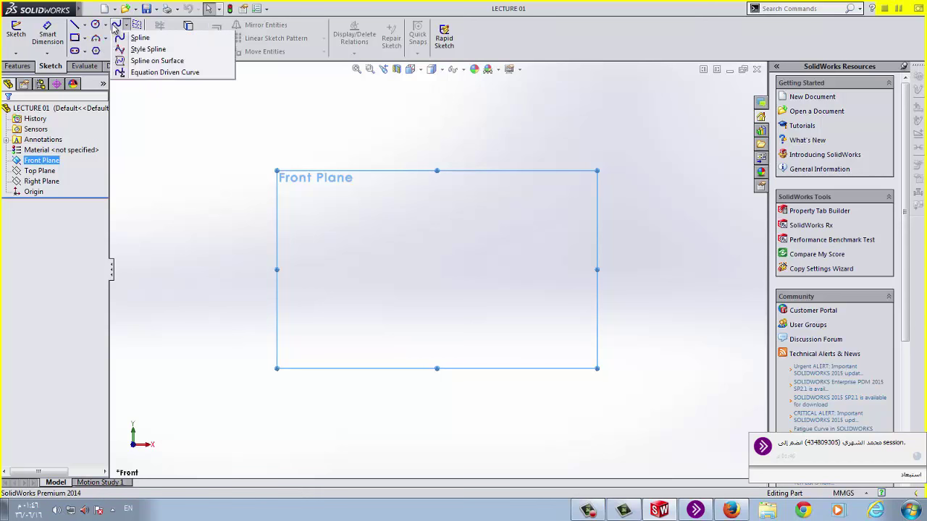
click(113, 28)
click(107, 42)
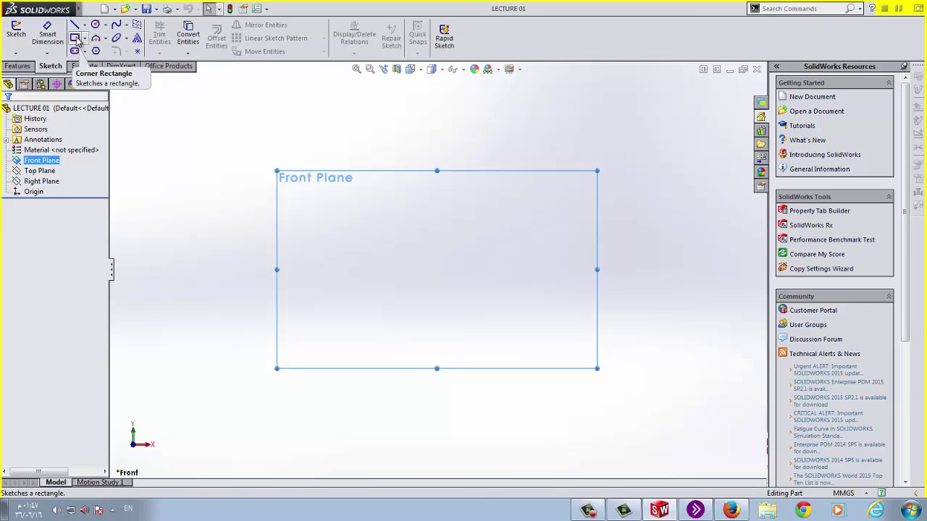
Step: Sketch a corner rectangle about 78 by 68 mm around the origin on the Front Plane
click(85, 39)
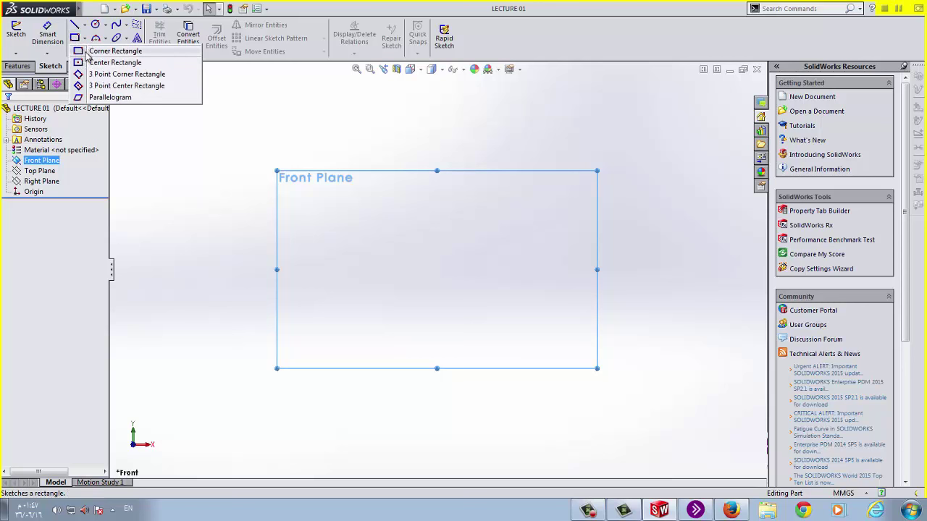
click(100, 53)
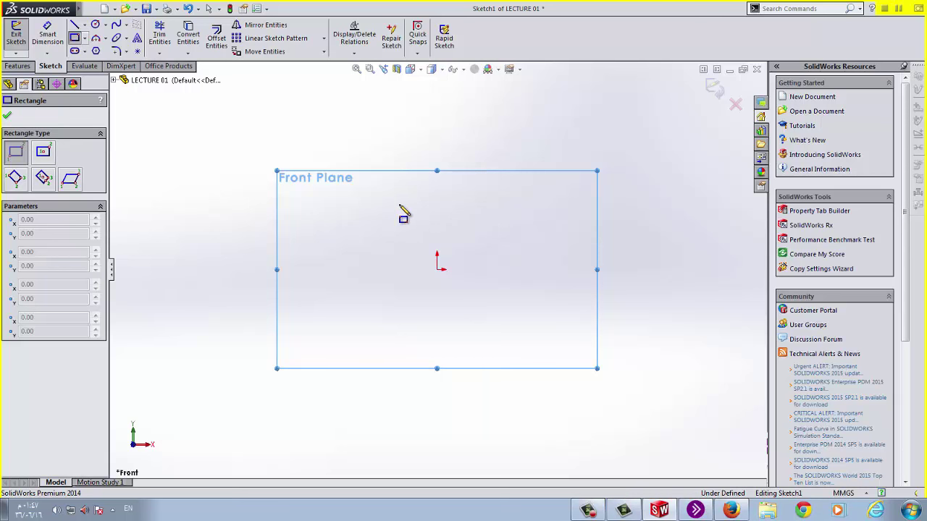
click(347, 199)
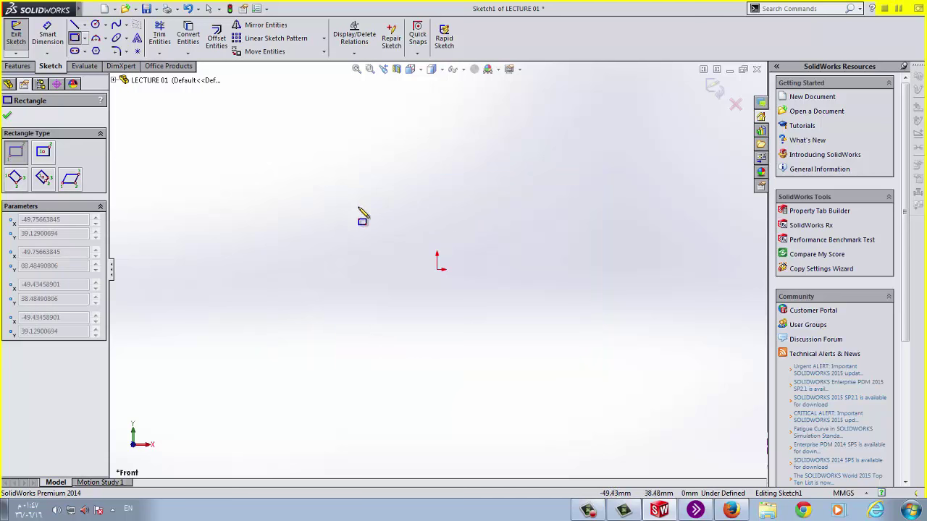
click(489, 294)
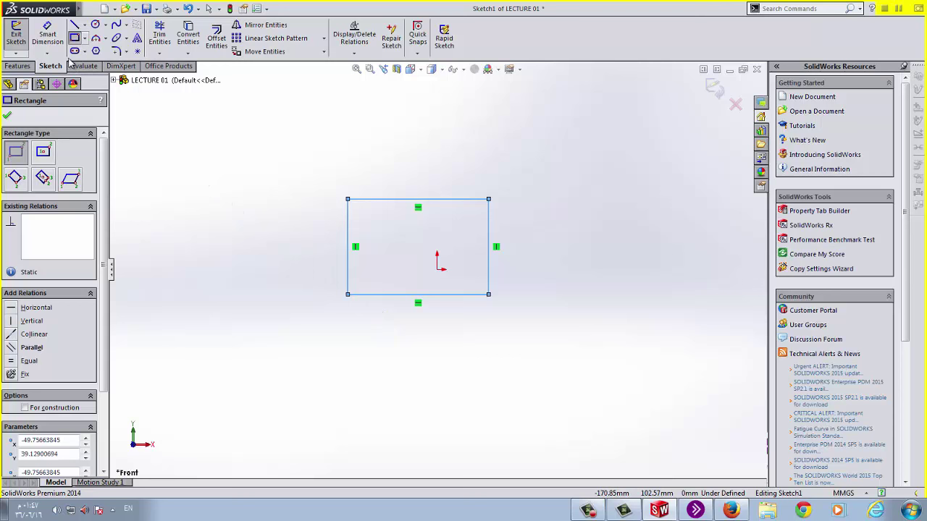
Step: Dimension the rectangle's upper horizontal edge and set its length to 100 mm
click(47, 36)
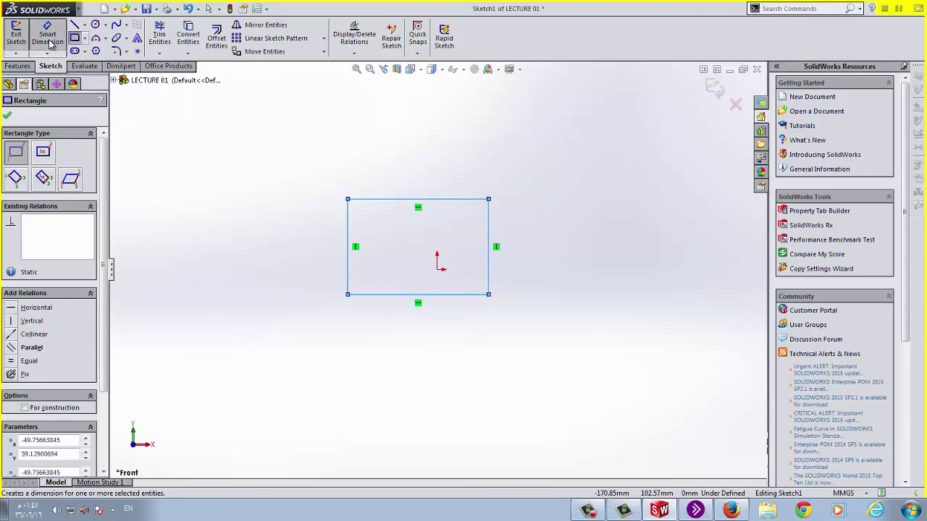
click(467, 200)
click(436, 158)
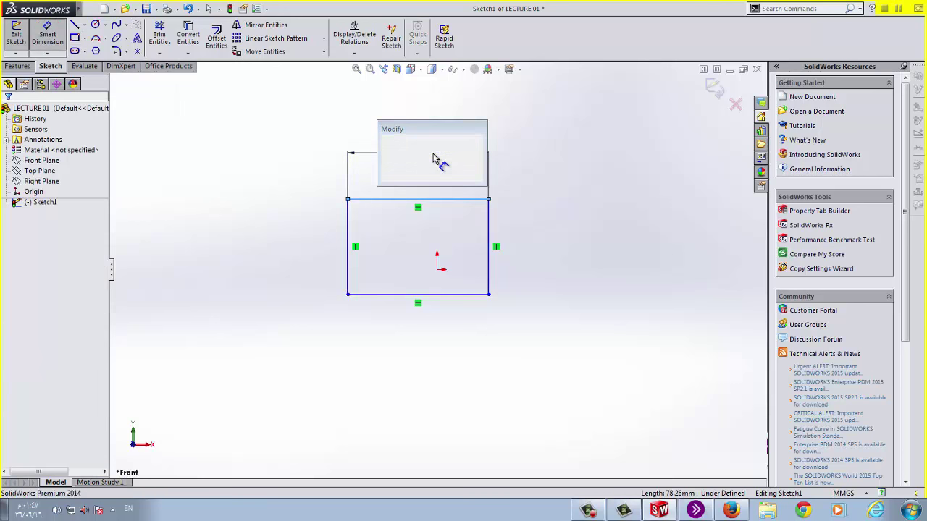
text(100)
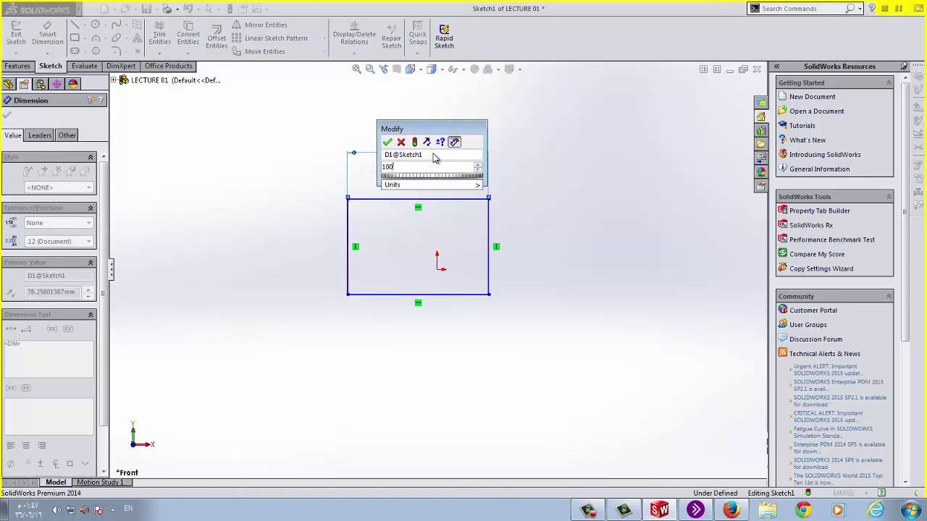
key(Return)
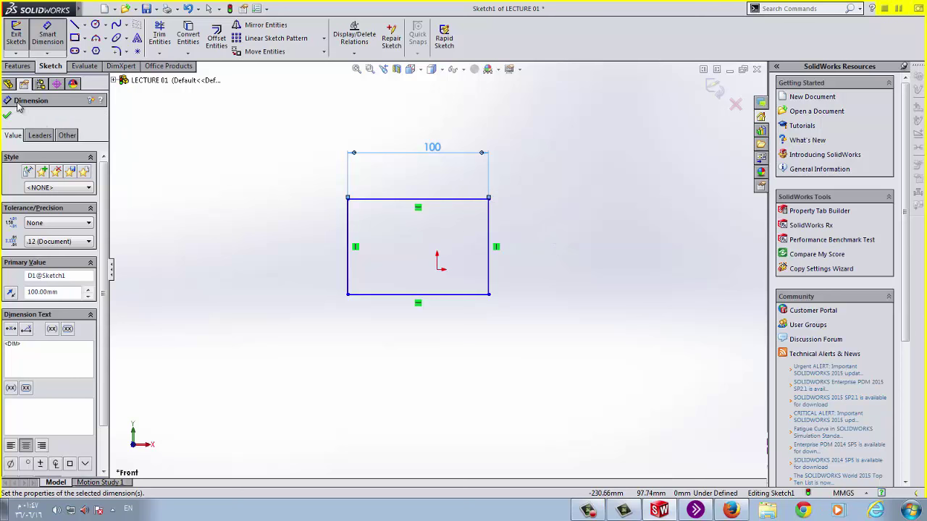
Step: Dimension the rectangle's right vertical edge, set its height to 62 mm and finish dimensioning
click(487, 232)
click(603, 248)
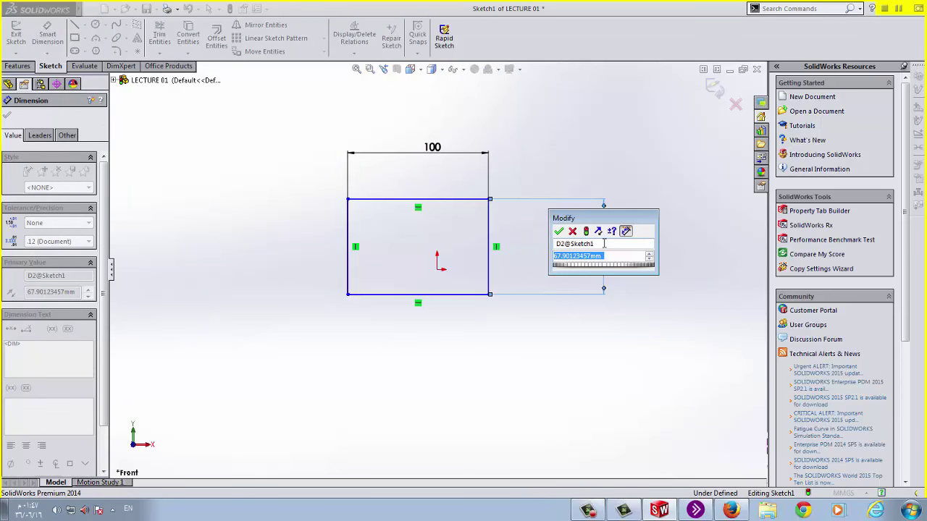
text(62)
key(Return)
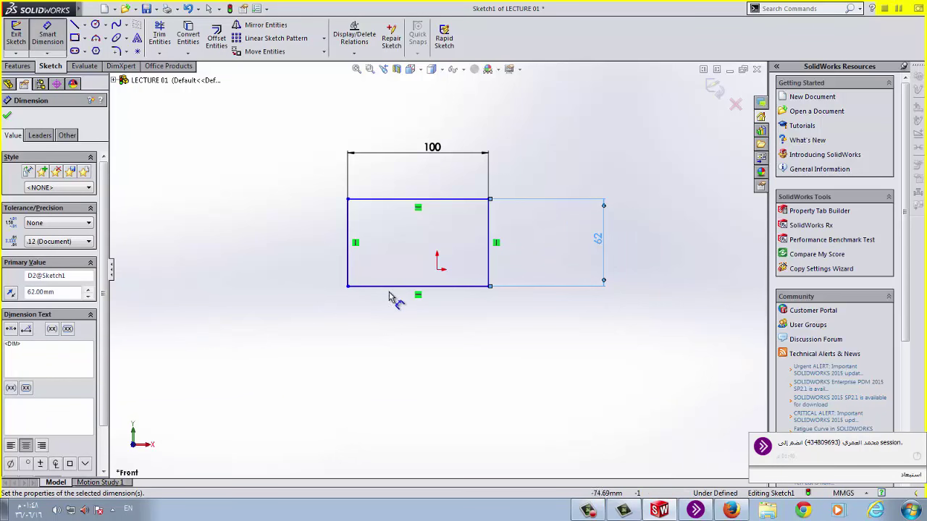
click(6, 118)
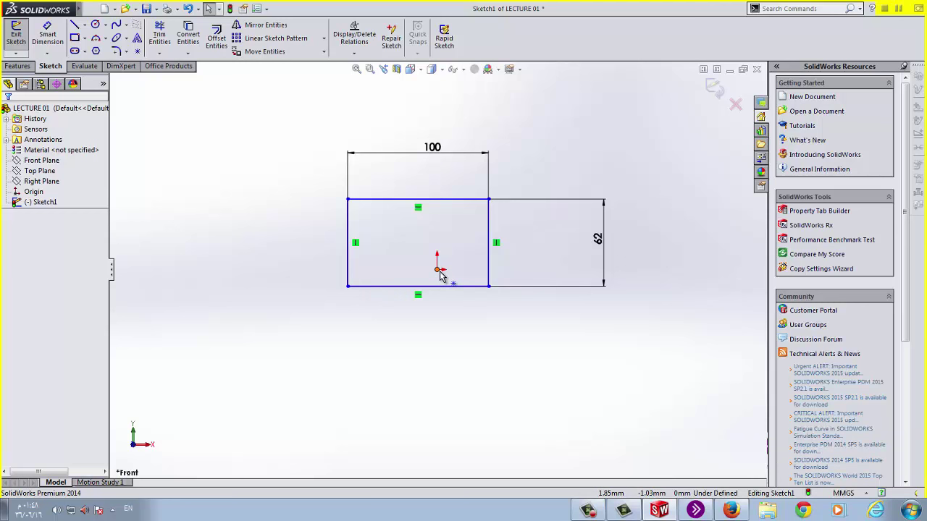
Step: Try sketching a second corner rectangle that starts at the origin, and undo it
click(75, 37)
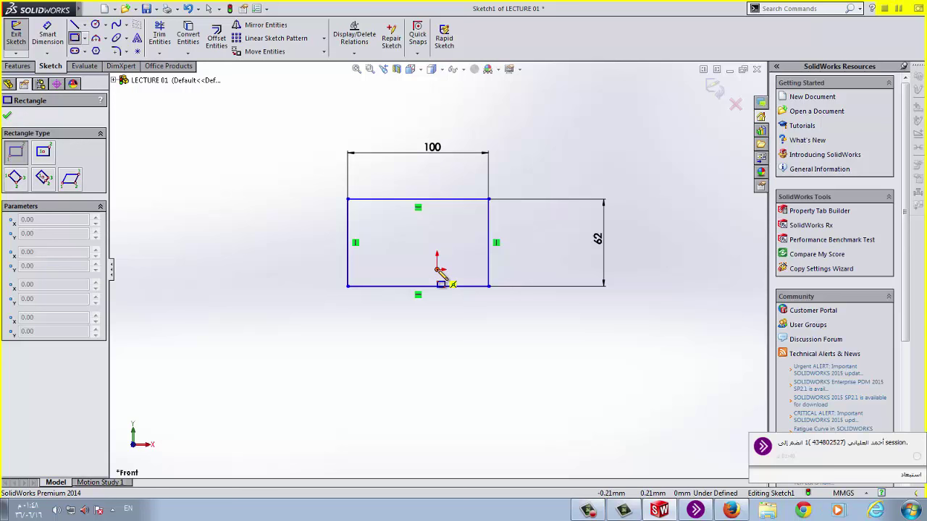
click(438, 269)
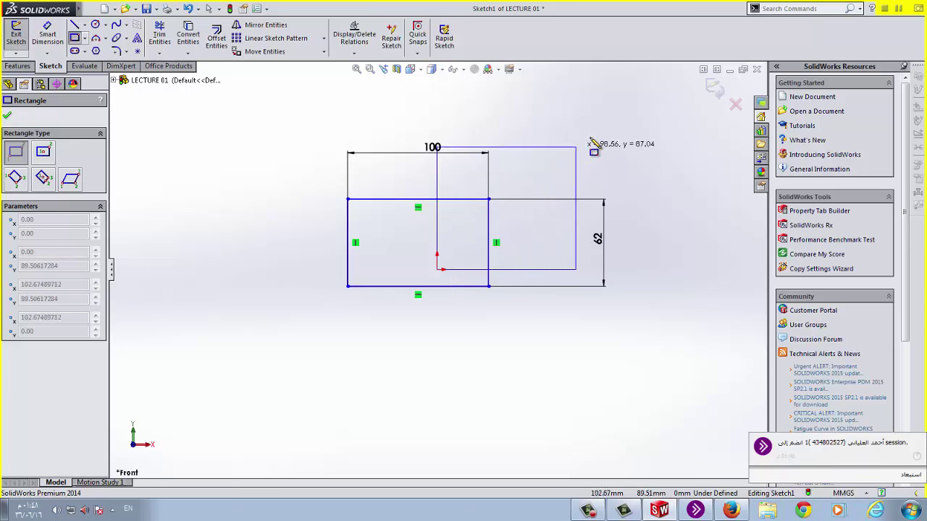
click(614, 121)
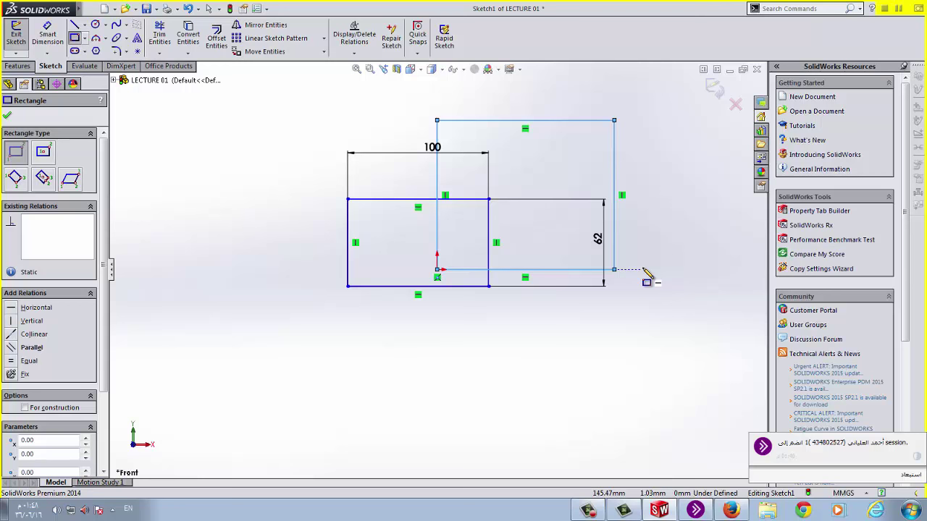
key(ctrl+z)
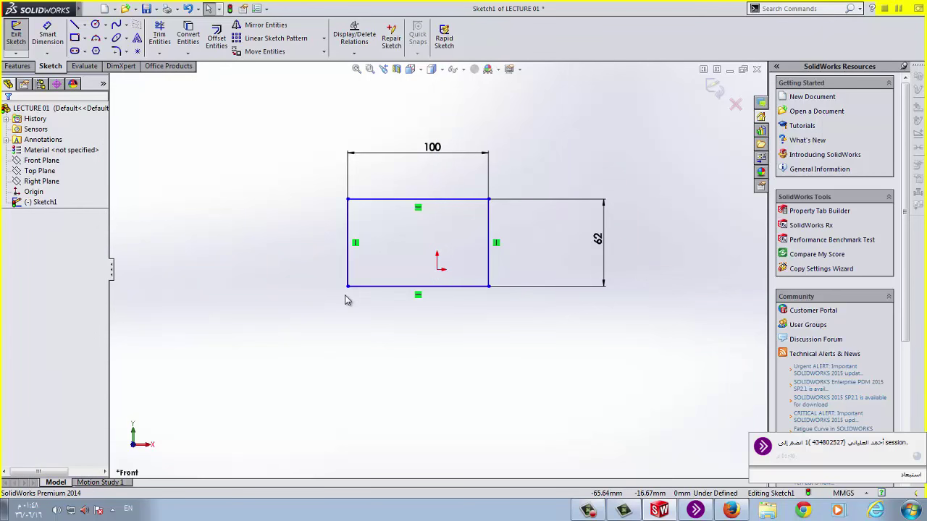
Step: Add a Vertical relation between the origin and the rectangle's lower-left corner
click(438, 271)
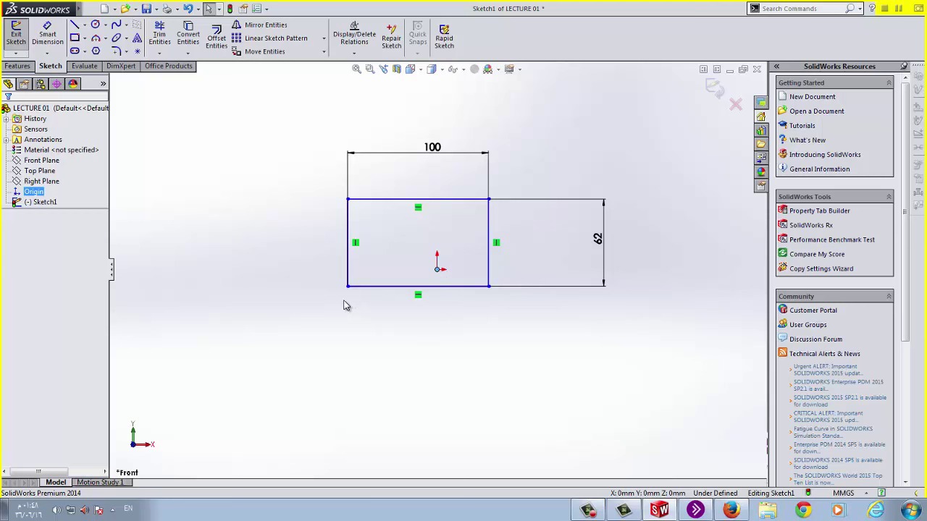
ctrl+click(349, 287)
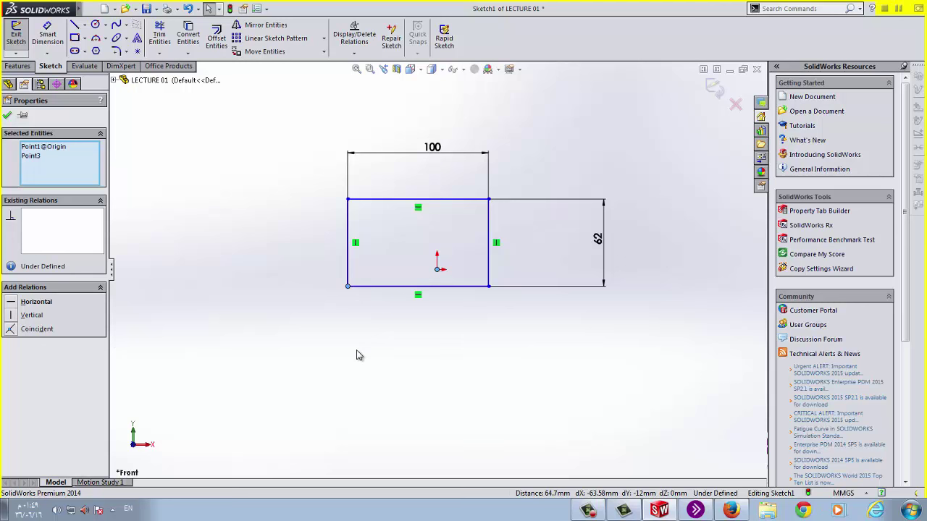
mouse_move(633, 515)
click(29, 315)
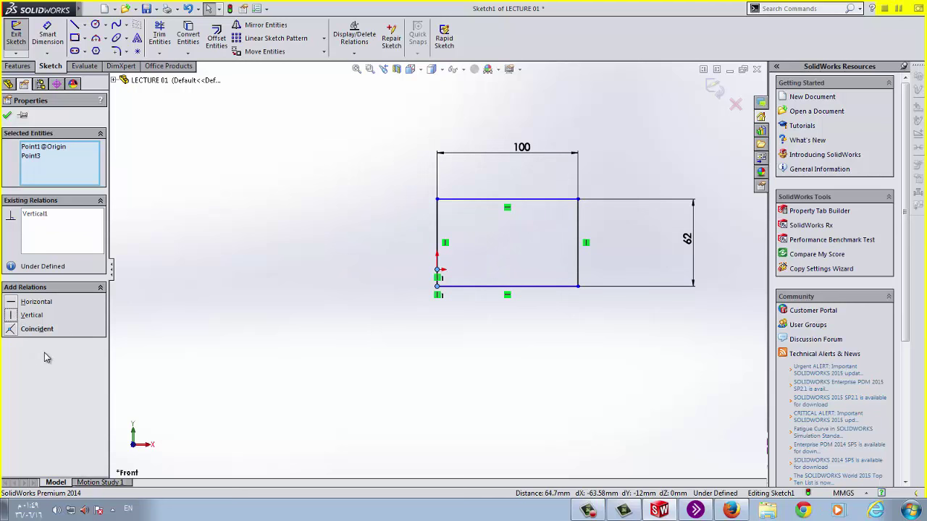
Step: Try Horizontal and Coincident relations between the rectangle's lower-left corner and the origin, and undo both
click(11, 307)
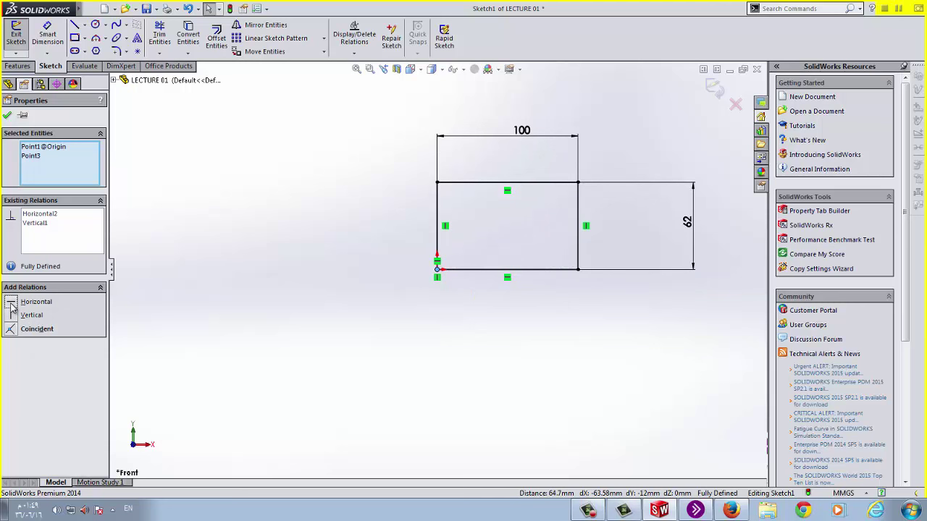
click(11, 331)
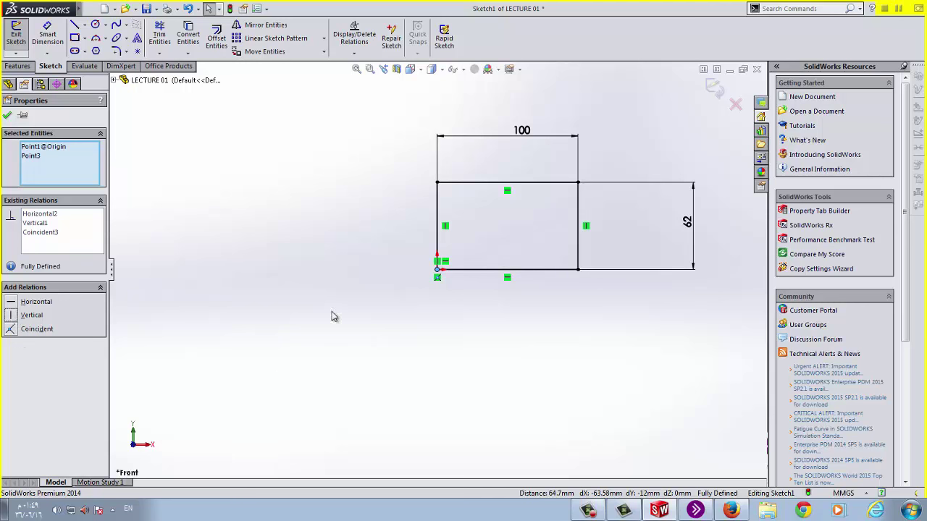
key(ctrl+z)
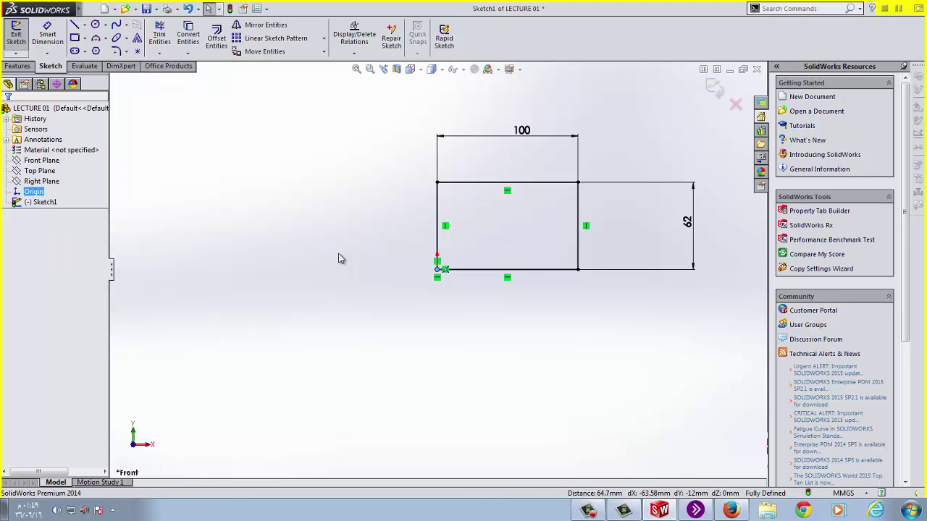
key(ctrl+z)
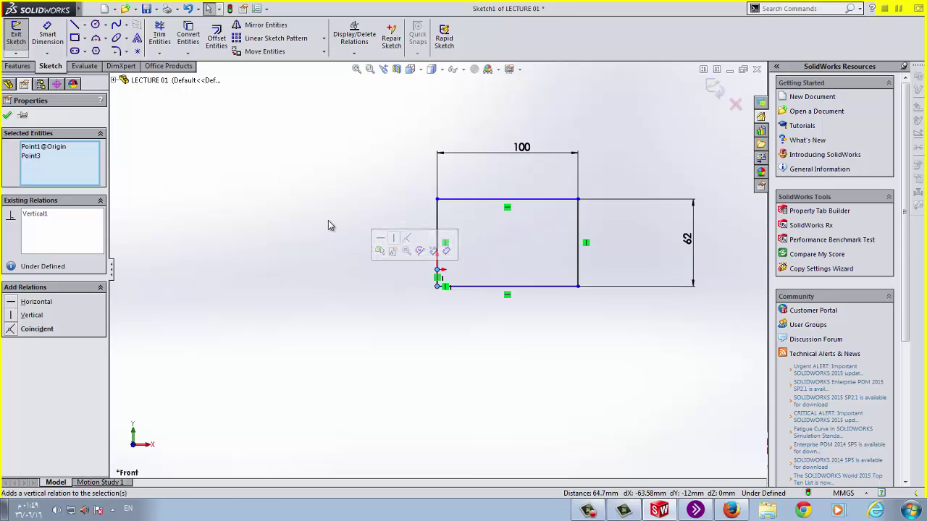
Step: Dimension the vertical distance from the origin to the rectangle's lower-left corner as 22 mm and save the part
click(47, 36)
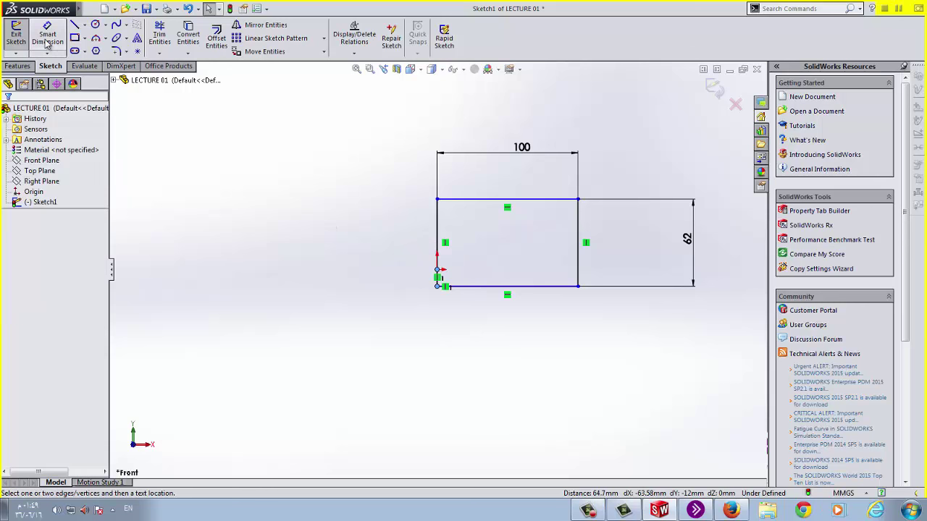
click(438, 271)
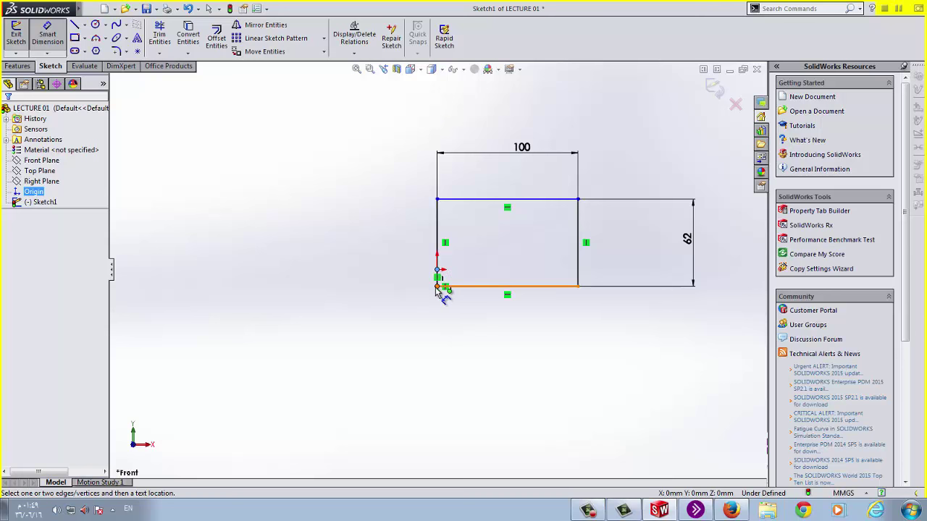
click(439, 288)
click(330, 284)
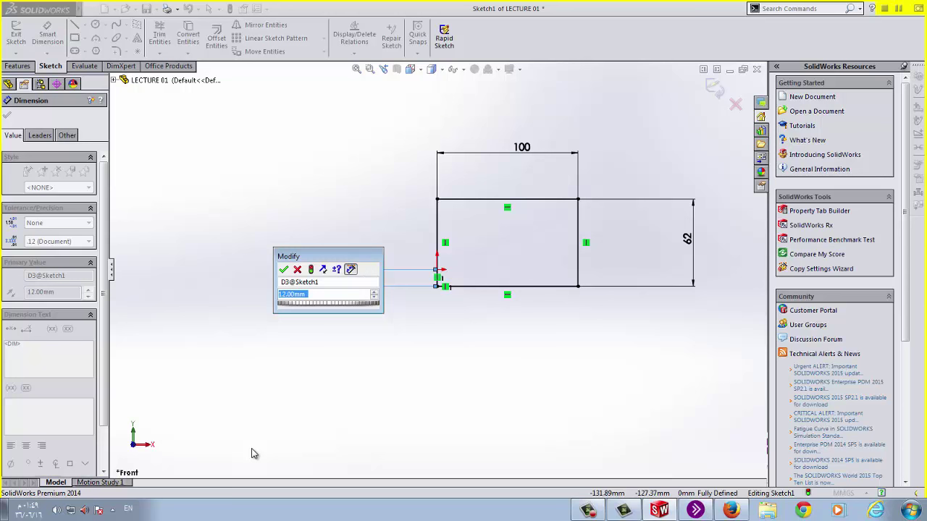
text(22)
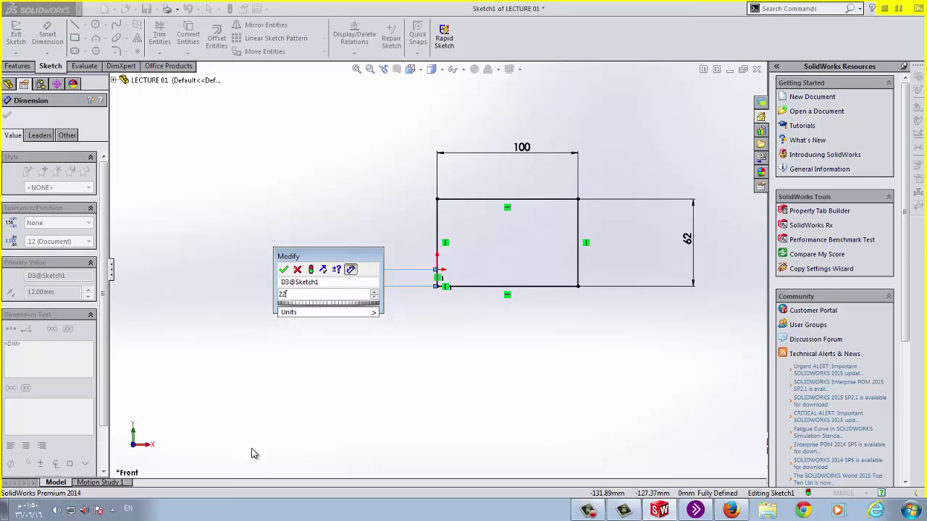
key(Return)
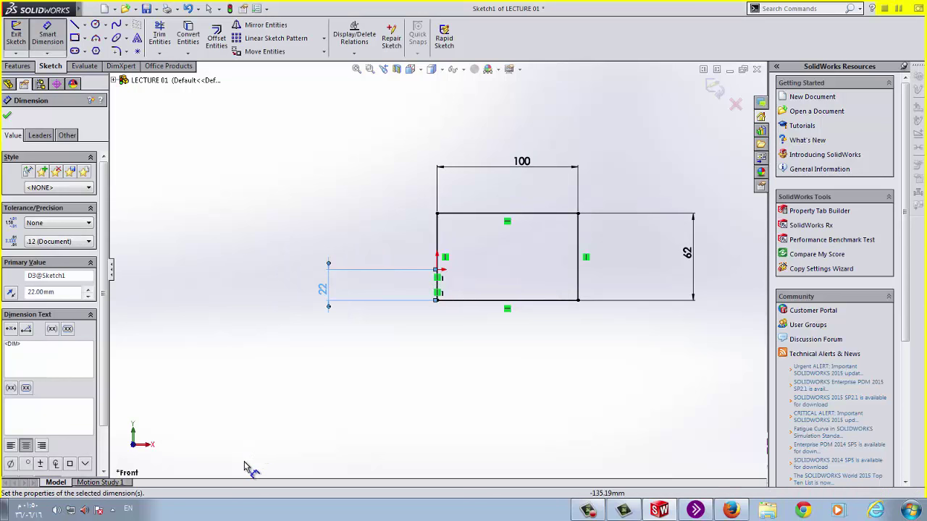
click(7, 117)
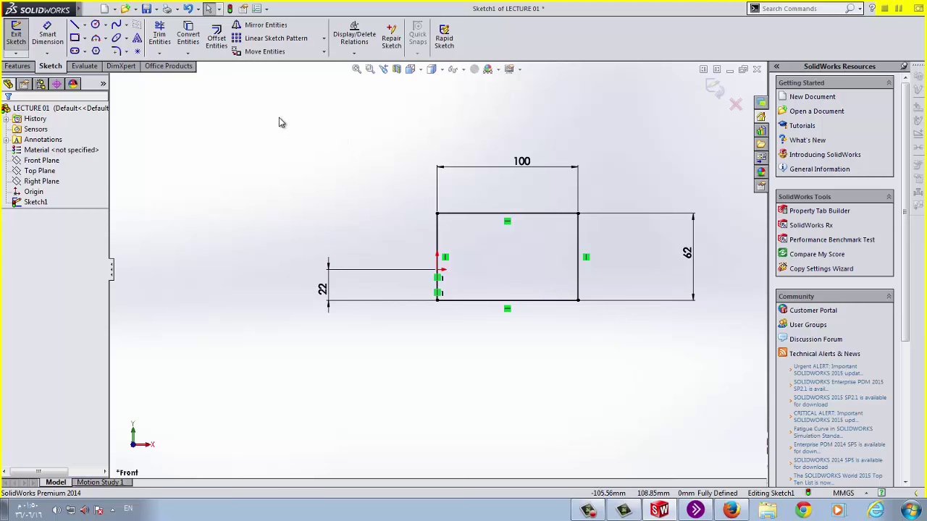
click(146, 10)
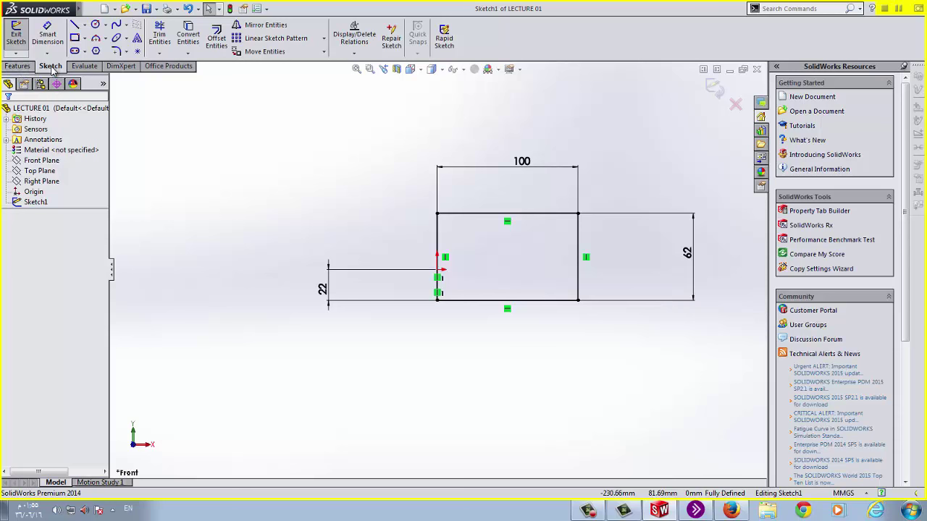
Step: Start an Extruded Boss/Base from the rectangle sketch with a blind depth of 700 mm
click(18, 66)
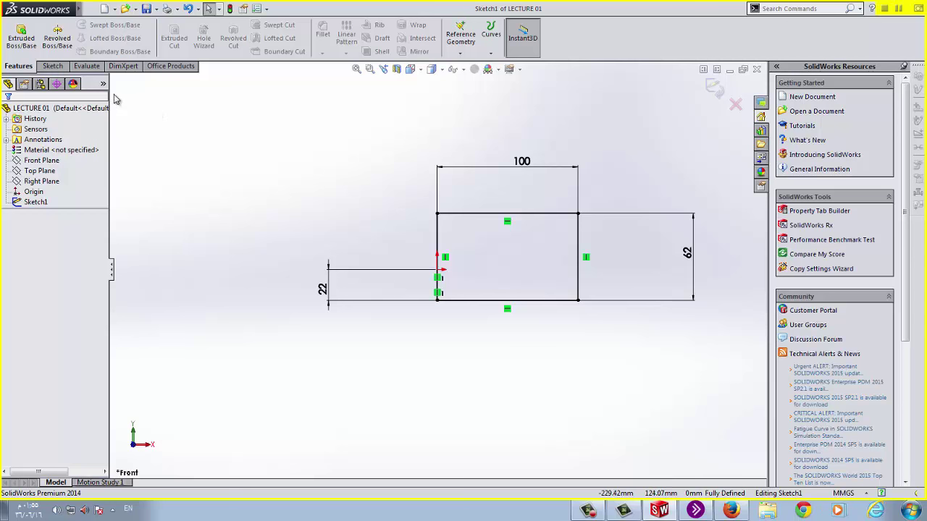
click(23, 46)
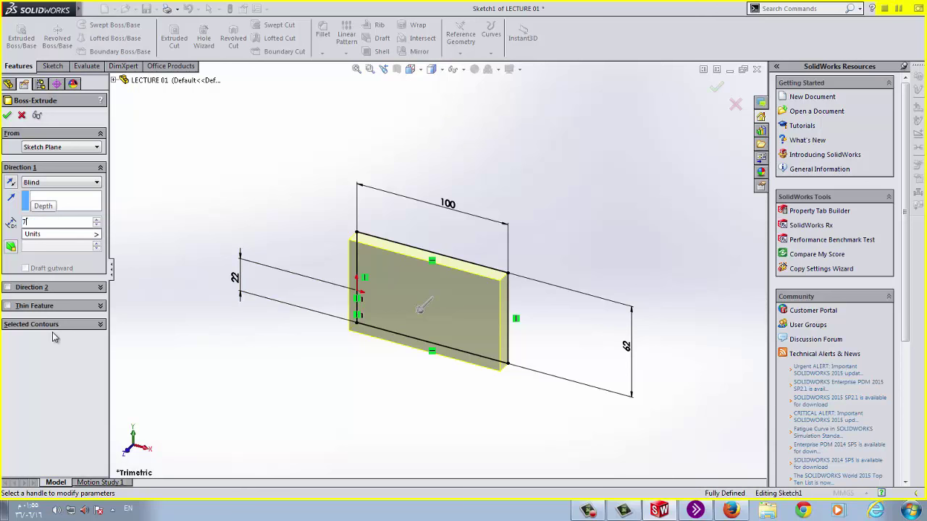
text(700)
key(Return)
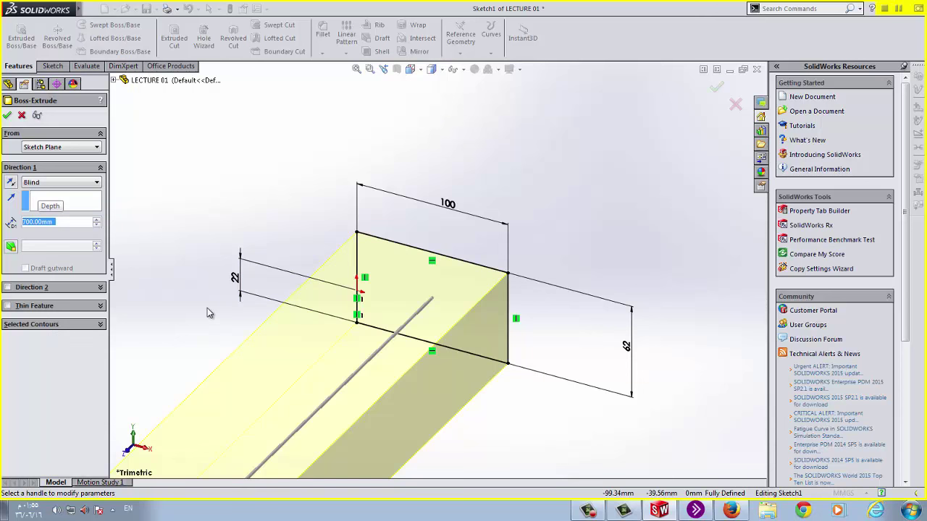
Step: Examine the extrusion preview along its length from near and far
scroll(208, 308, up, 3)
scroll(241, 312, down, 2)
scroll(242, 313, up, 4)
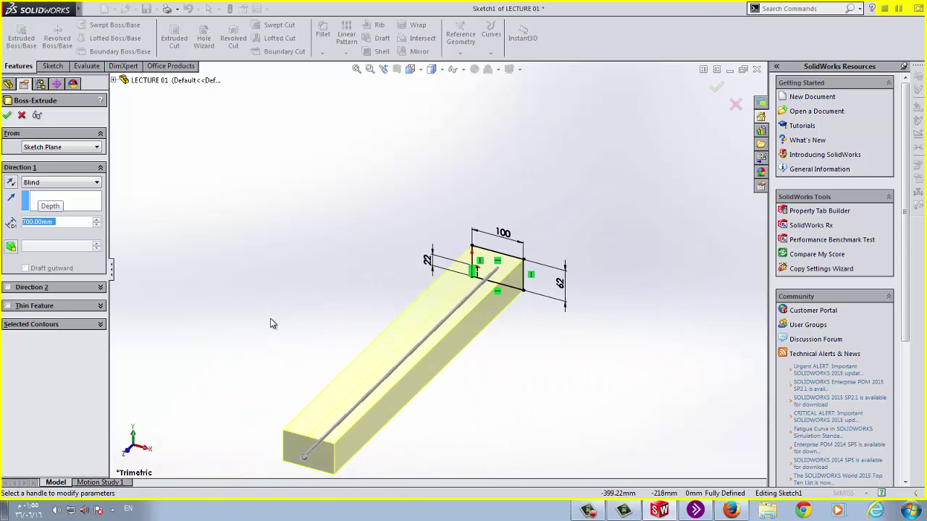
scroll(268, 323, down, 2)
scroll(272, 324, up, 2)
scroll(272, 324, up, 2)
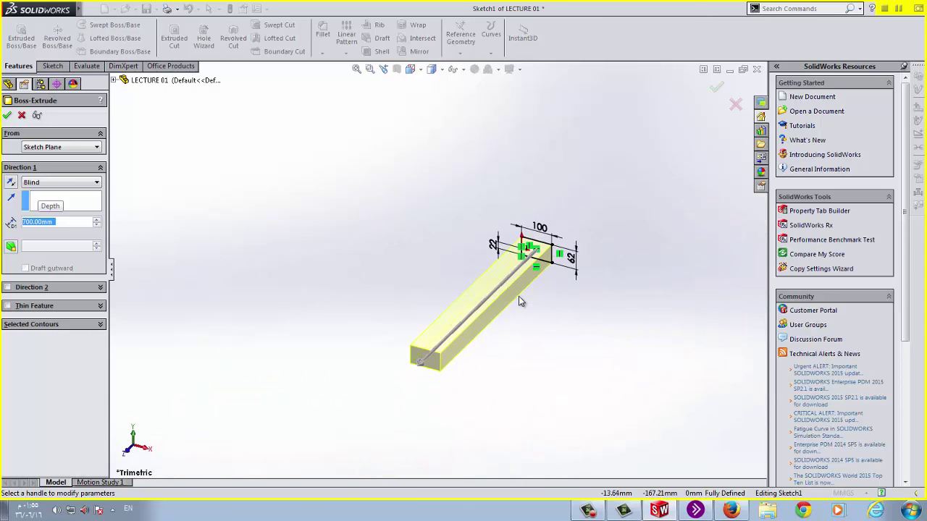
scroll(517, 302, down, 2)
scroll(438, 268, up, 1)
scroll(439, 267, down, 3)
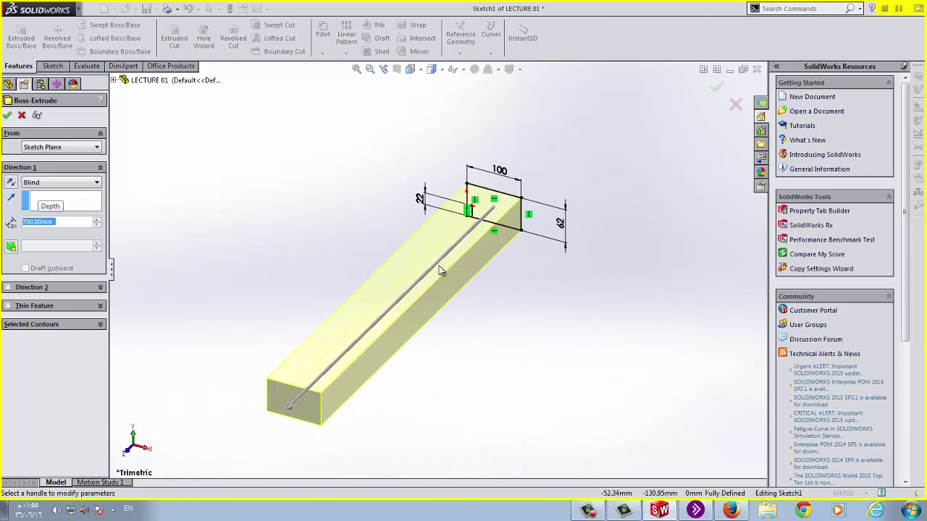
scroll(438, 269, down, 2)
scroll(438, 271, up, 3)
scroll(437, 272, down, 3)
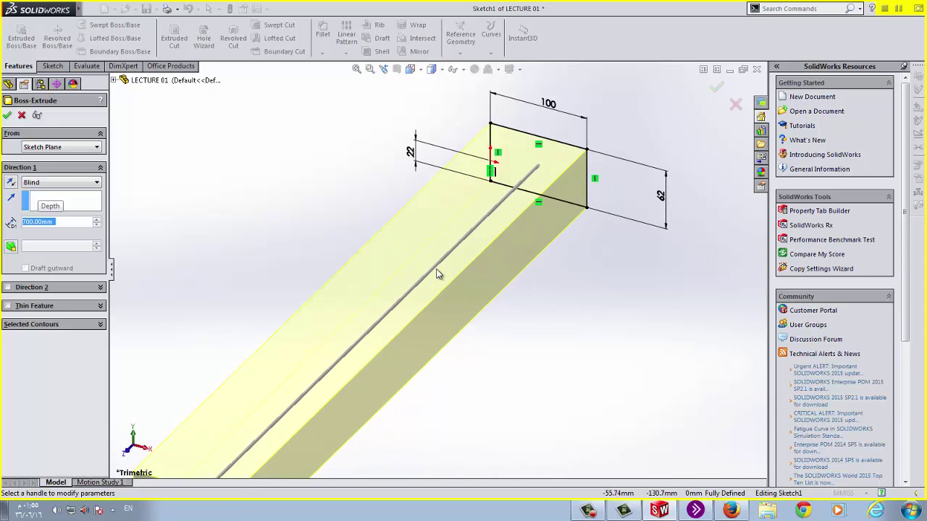
scroll(438, 272, up, 4)
scroll(437, 273, down, 5)
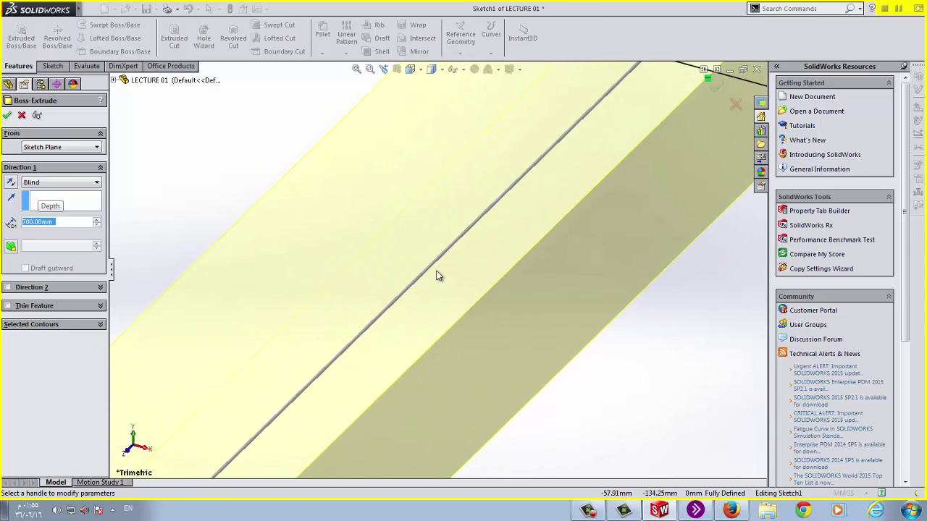
text(f)
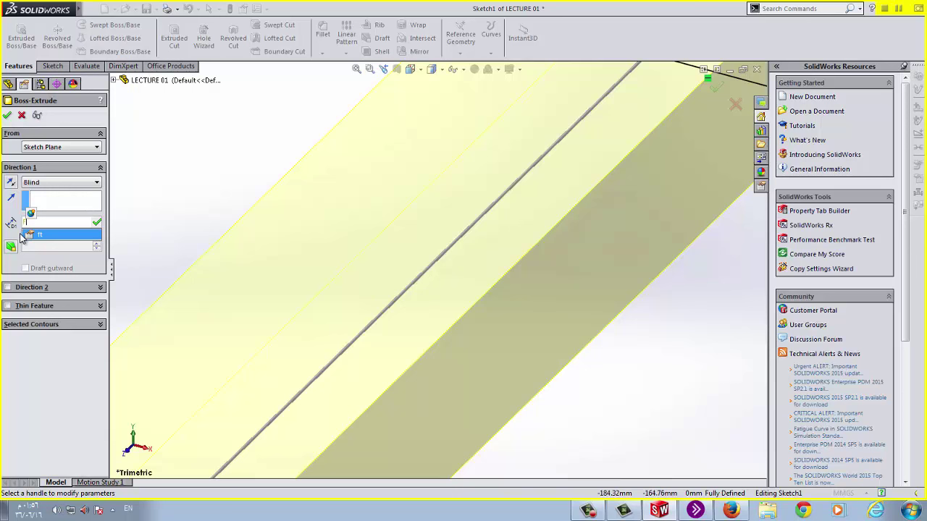
click(22, 236)
text(=)
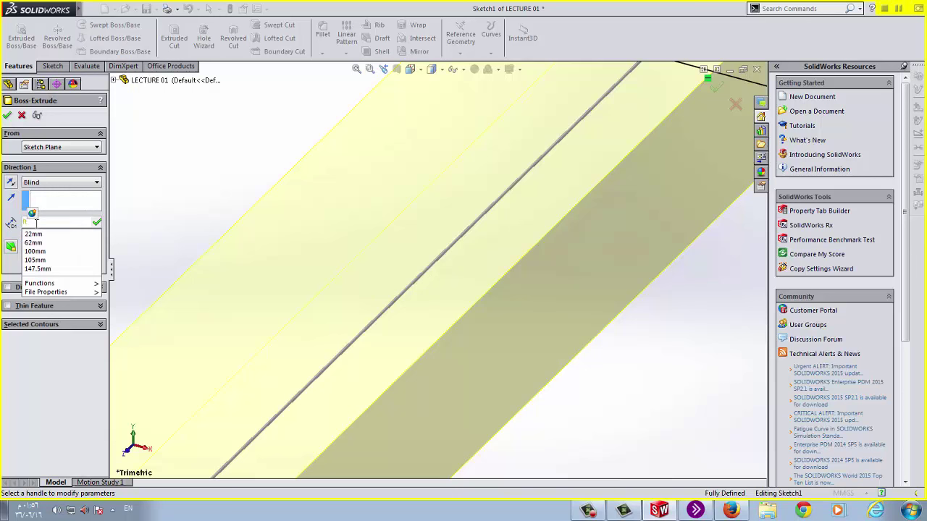
click(18, 224)
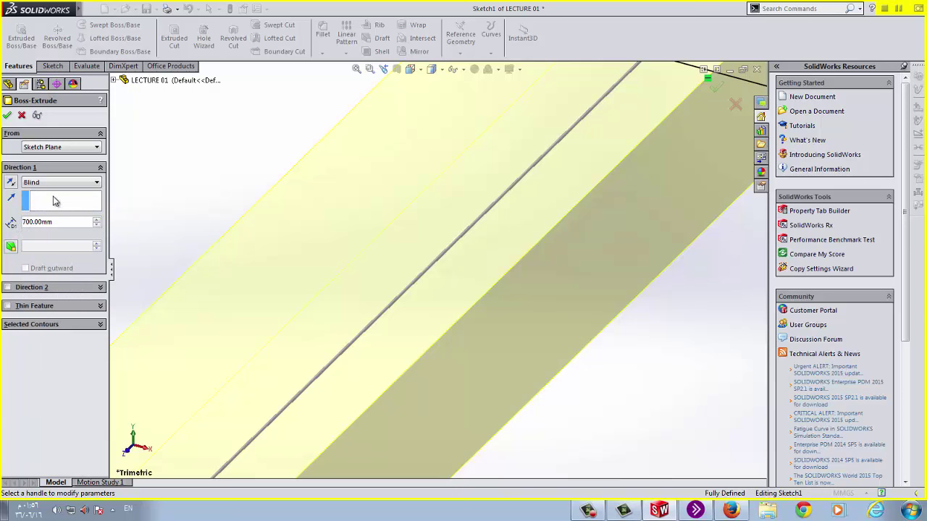
Step: Accept the 700 mm extrusion and fit the whole bar in view
click(7, 116)
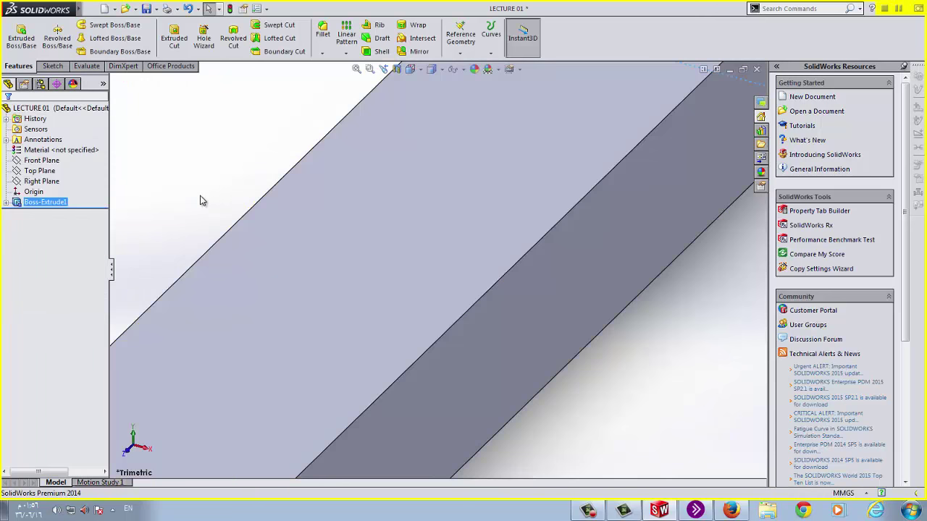
key(f)
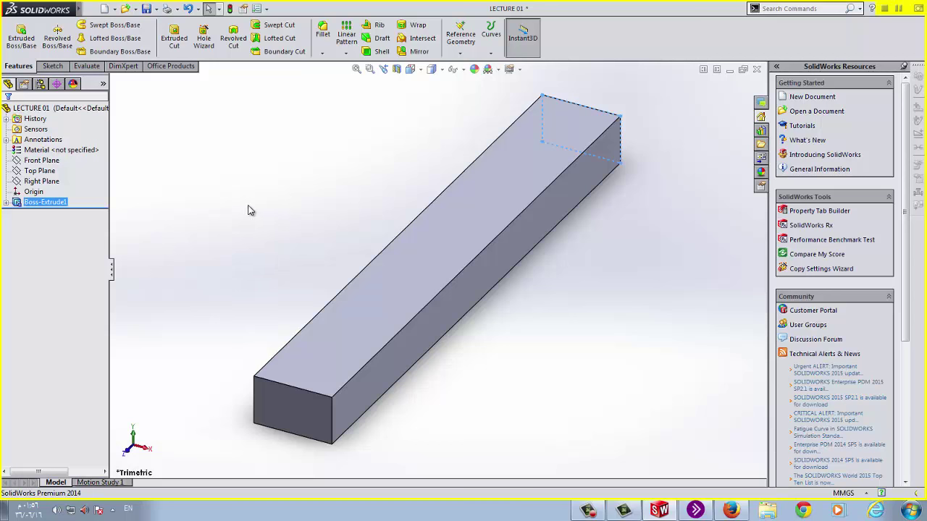
Step: Zoom in and out on the extruded bar to inspect it at different scales
scroll(269, 230, down, 5)
scroll(283, 239, up, 8)
scroll(478, 253, down, 5)
scroll(464, 297, up, 5)
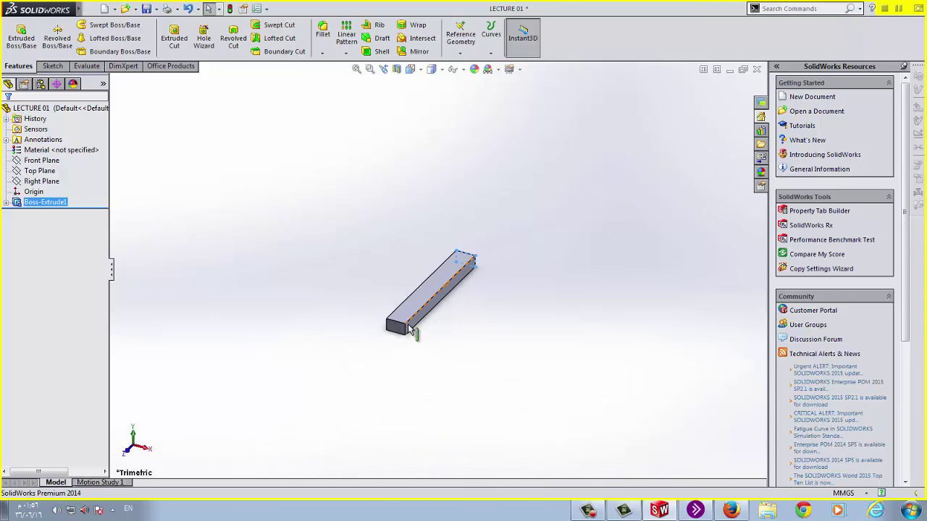
scroll(468, 331, down, 5)
scroll(555, 290, up, 5)
scroll(513, 273, down, 3)
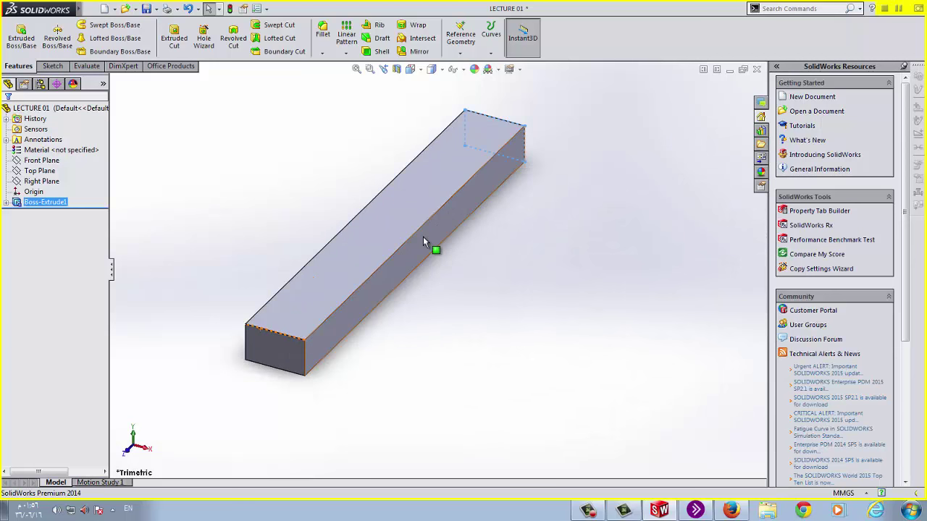
Step: Rotate the extruded bar about the horizontal and vertical view axes to examine all its sides
mouse_move(236, 269)
middle_down()
mouse_move(375, 210)
mouse_move(309, 231)
mouse_move(271, 184)
mouse_move(302, 157)
mouse_move(285, 222)
mouse_move(247, 252)
mouse_move(235, 195)
mouse_move(309, 189)
mouse_move(270, 202)
mouse_move(255, 236)
mouse_move(276, 195)
mouse_move(341, 188)
mouse_move(271, 213)
mouse_move(252, 244)
mouse_move(348, 229)
mouse_move(316, 186)
mouse_move(231, 193)
mouse_move(248, 256)
middle_up()
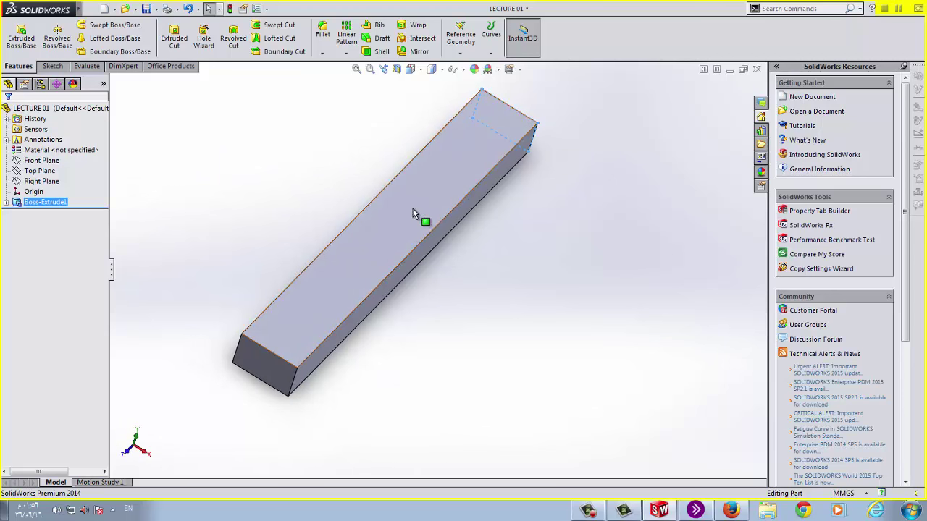
key(Right)
key(Right)
key(Right)
key(Right)
key(Right)
key(Right)
key(Right)
key(Right)
key(Right)
key(Right)
key(Right)
key(Right)
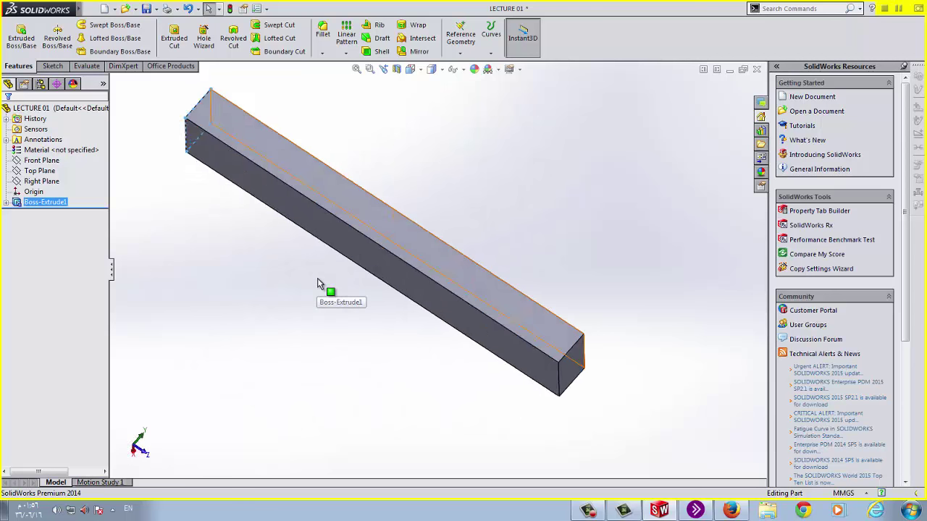
key(Right)
key(Right)
key(Right)
key(Right)
key(Right)
key(Right)
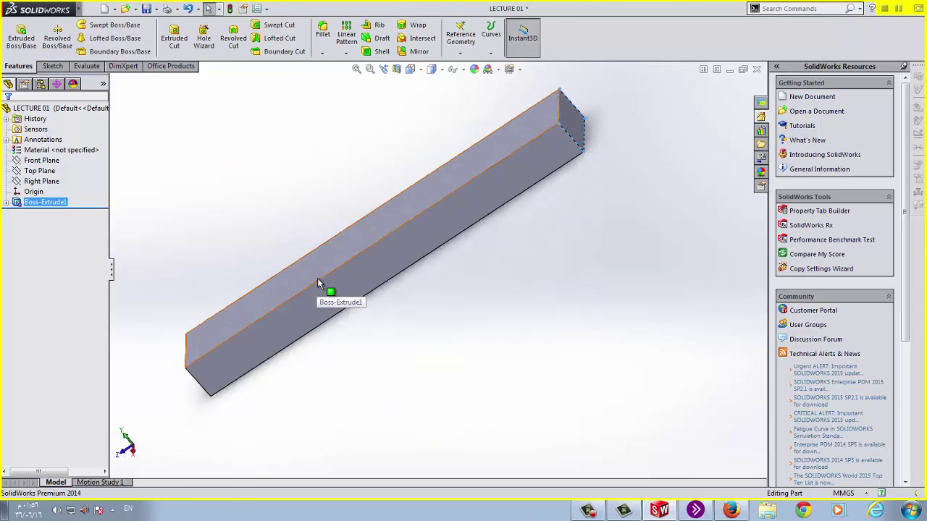
key(Right)
key(Right)
key(Right)
key(Right)
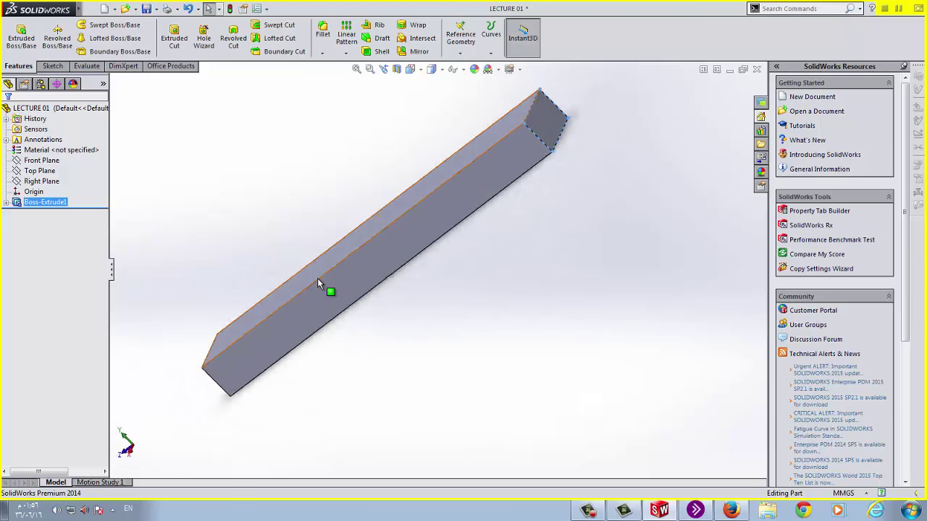
key(Down)
key(Down)
key(Down)
key(Down)
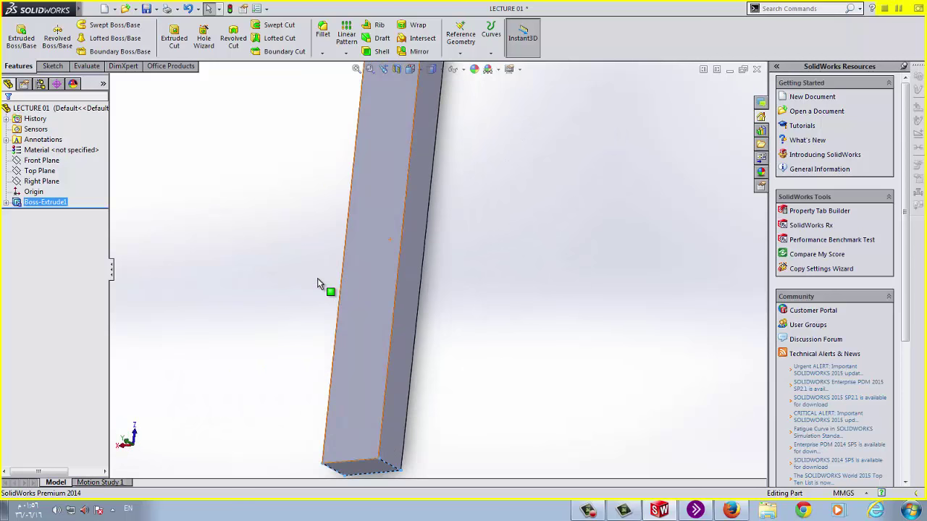
key(Down)
key(Down)
key(Down)
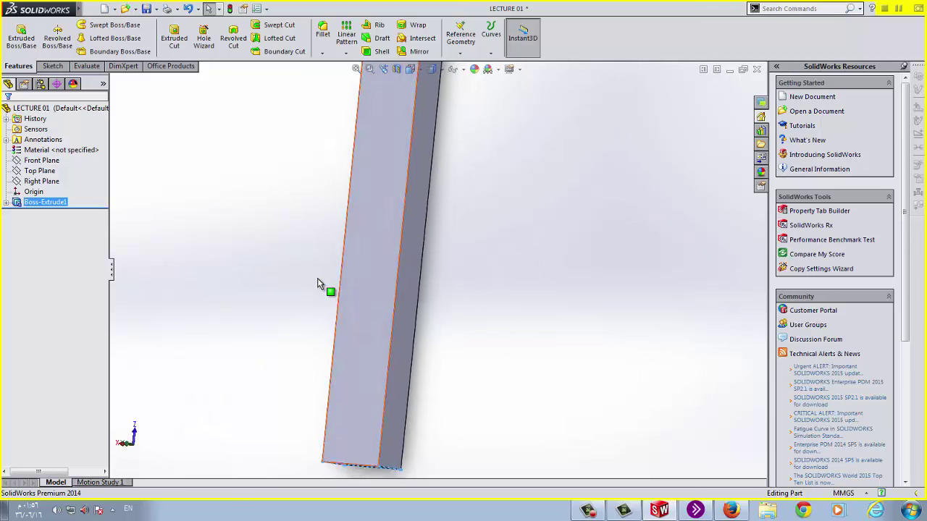
key(Down)
key(Down)
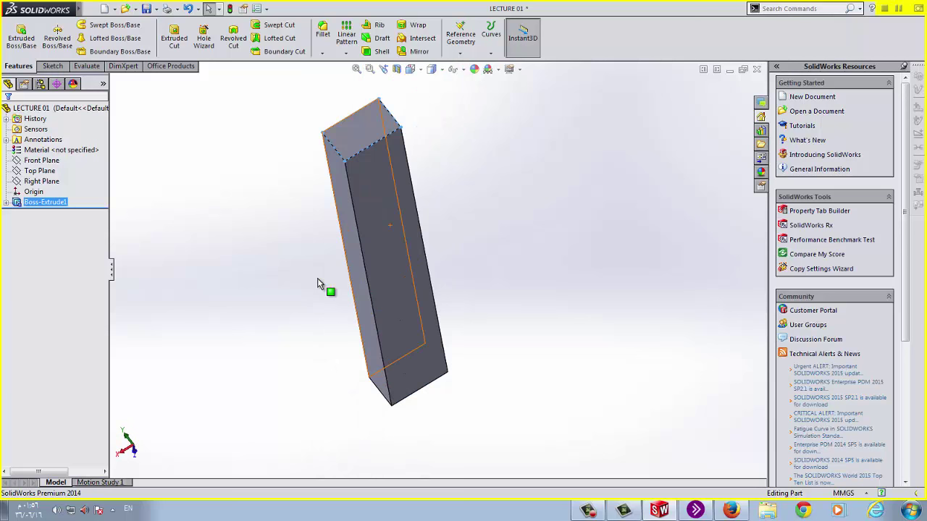
key(Left)
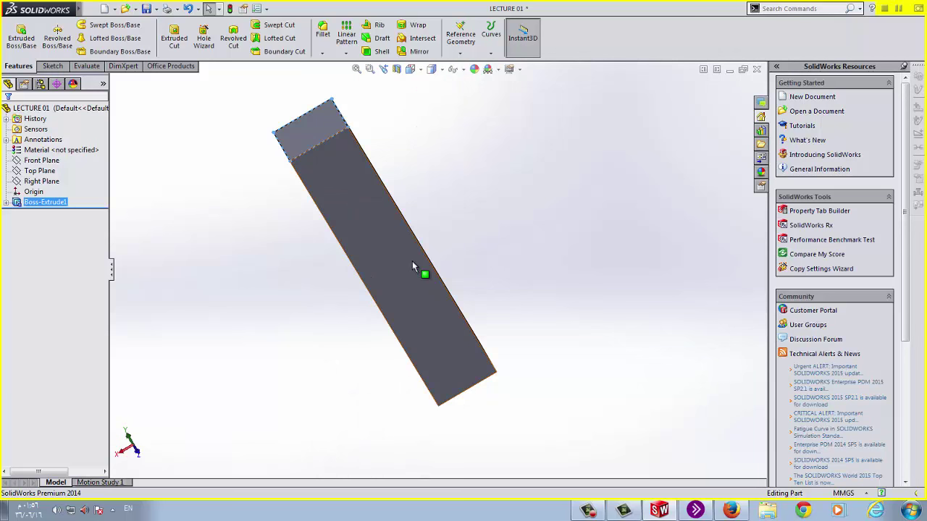
Step: Orient the part to the Isometric view and clear the selection of the extrusion
click(423, 71)
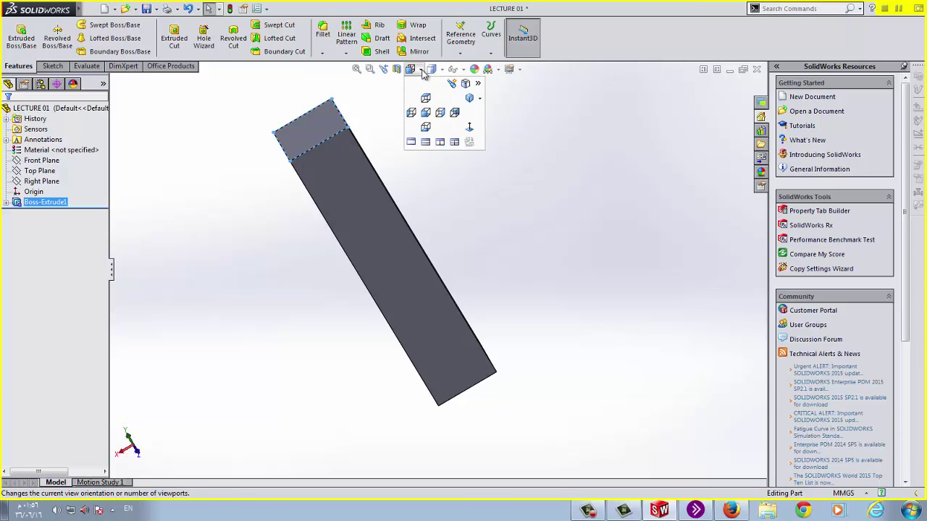
click(470, 98)
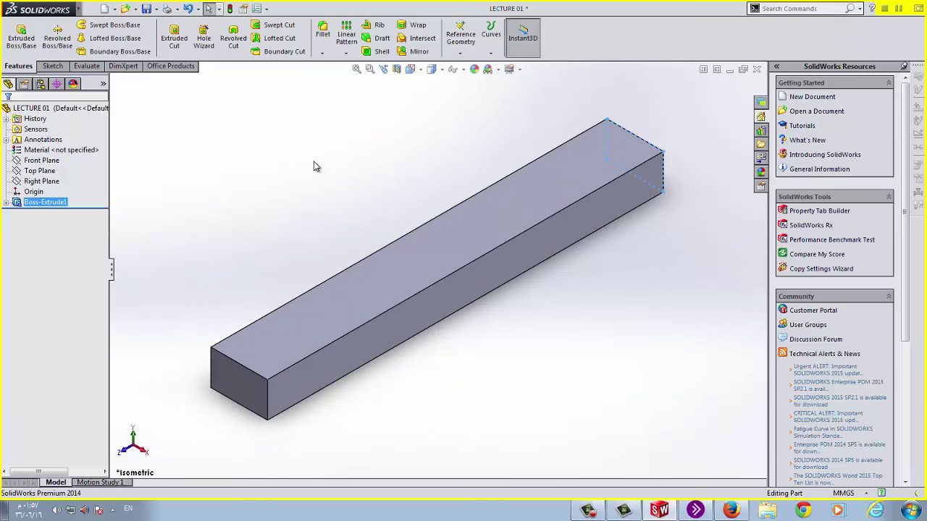
click(275, 190)
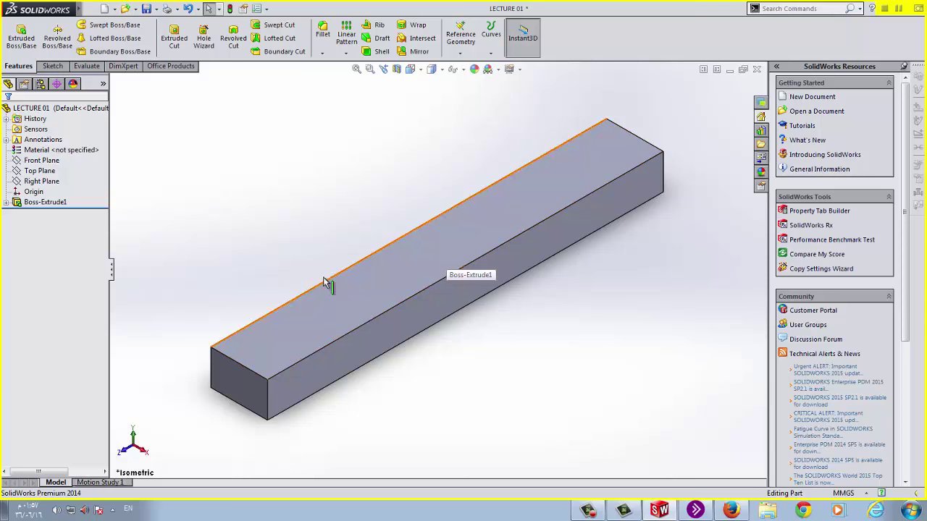
click(322, 53)
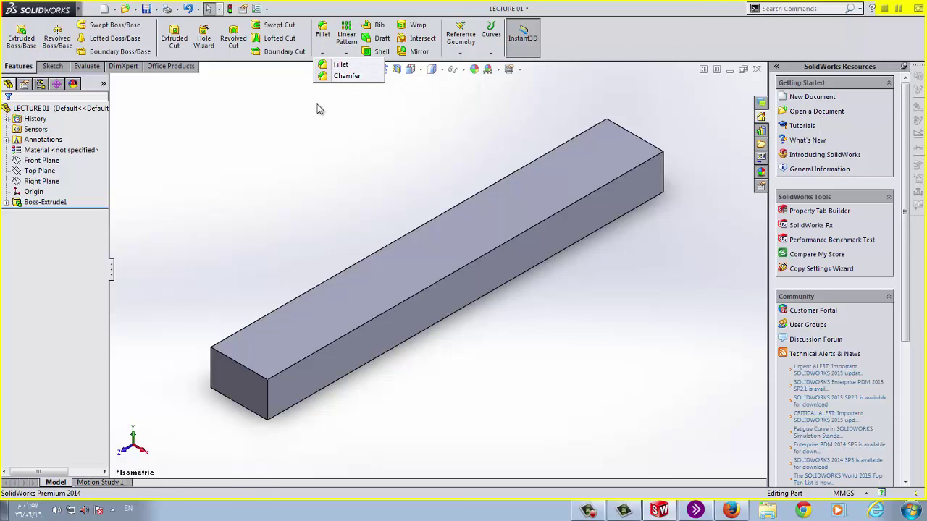
click(315, 165)
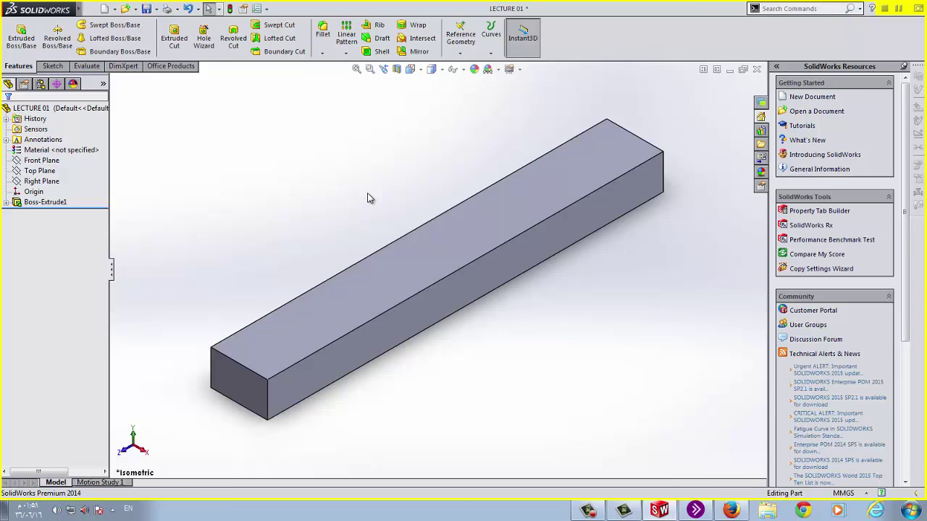
Step: Fillet the top 100 mm edge at the bar's front end with a constant 13 mm radius
click(239, 364)
mouse_move(261, 231)
middle_down()
mouse_move(361, 221)
mouse_move(245, 226)
middle_up()
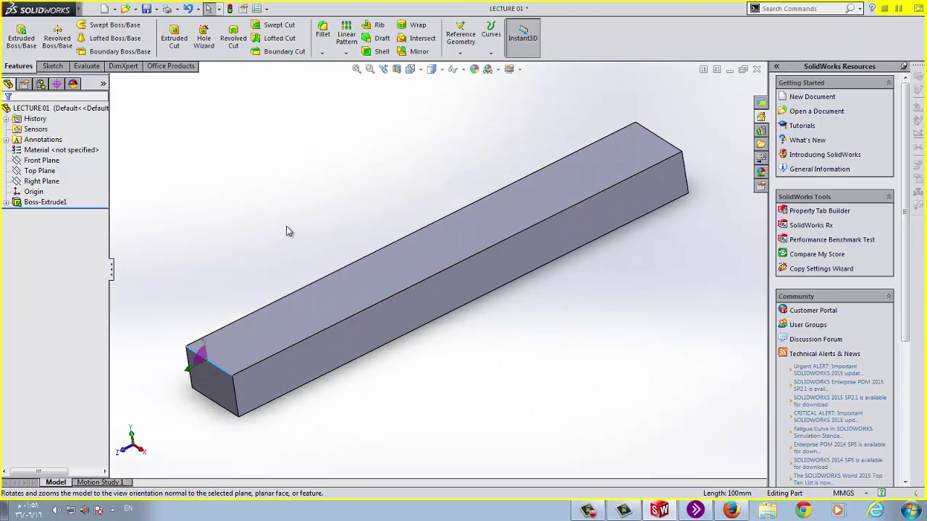
click(323, 35)
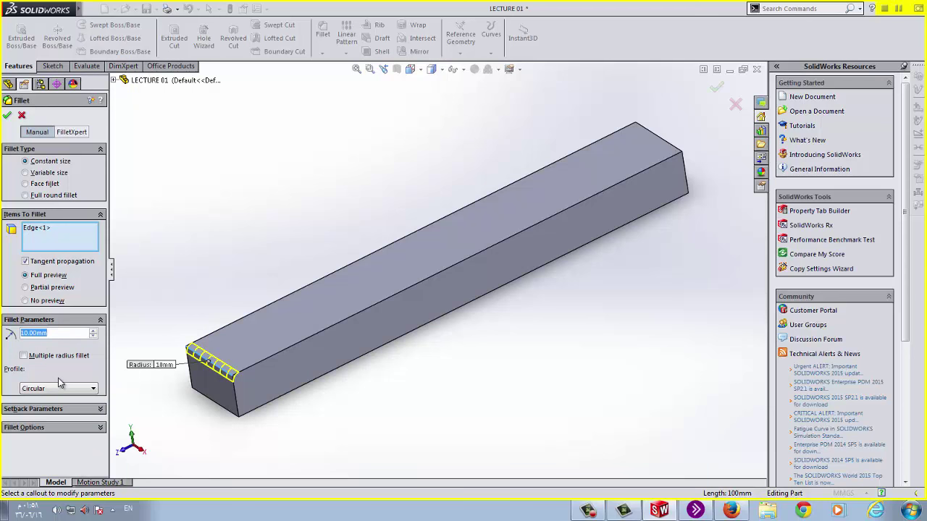
text(13)
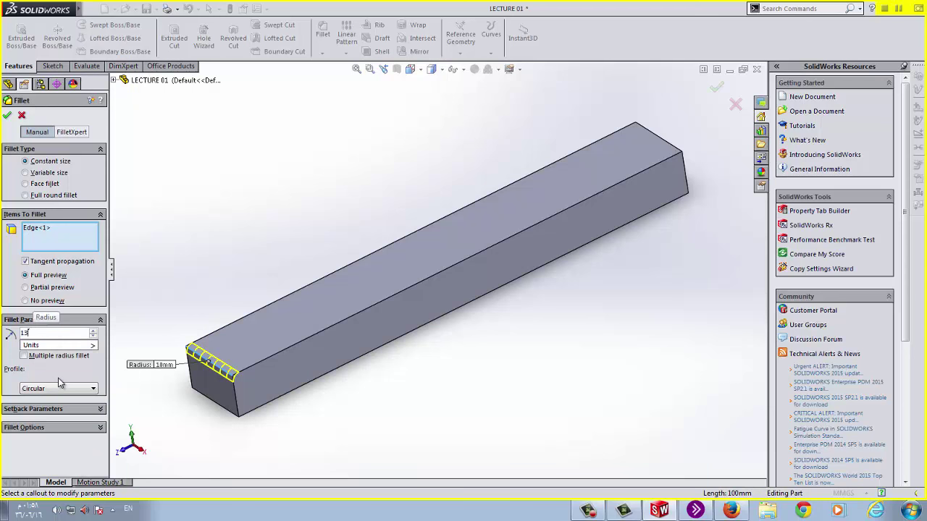
key(Return)
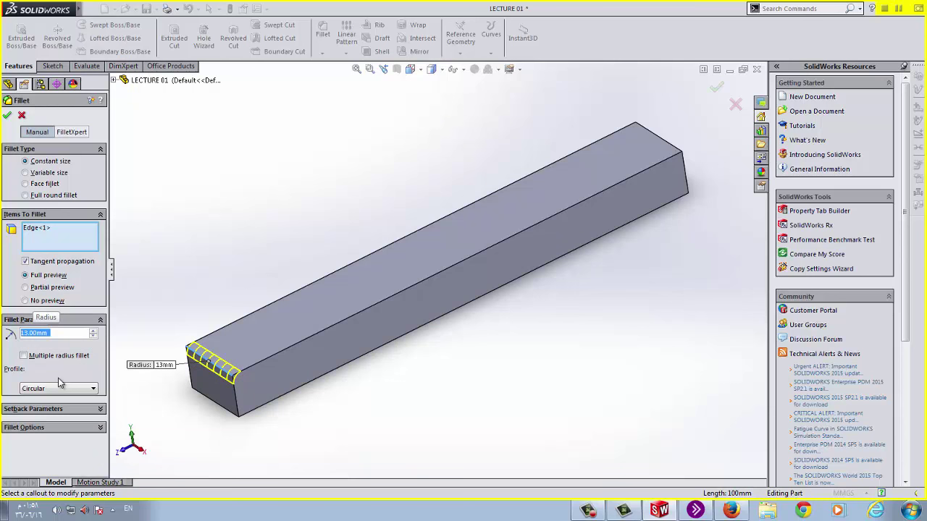
click(8, 117)
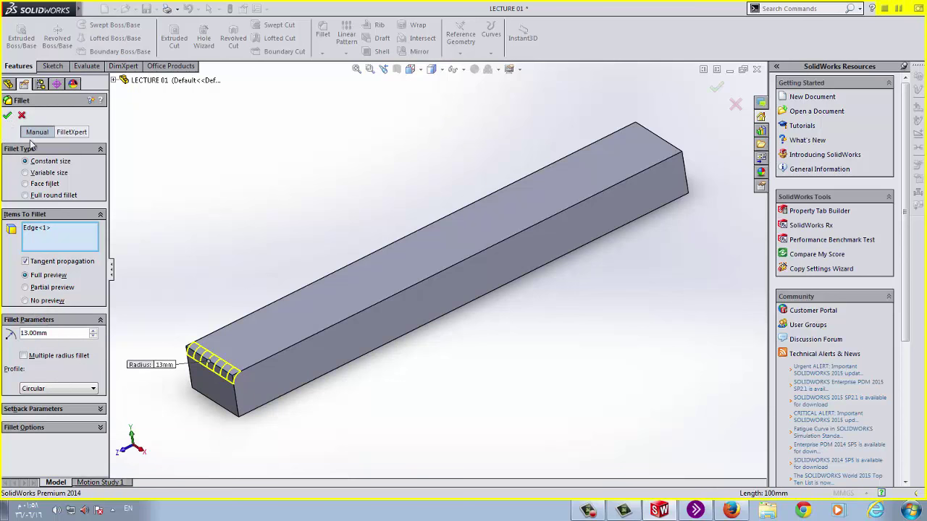
click(266, 218)
middle_drag(233, 213, 242, 210)
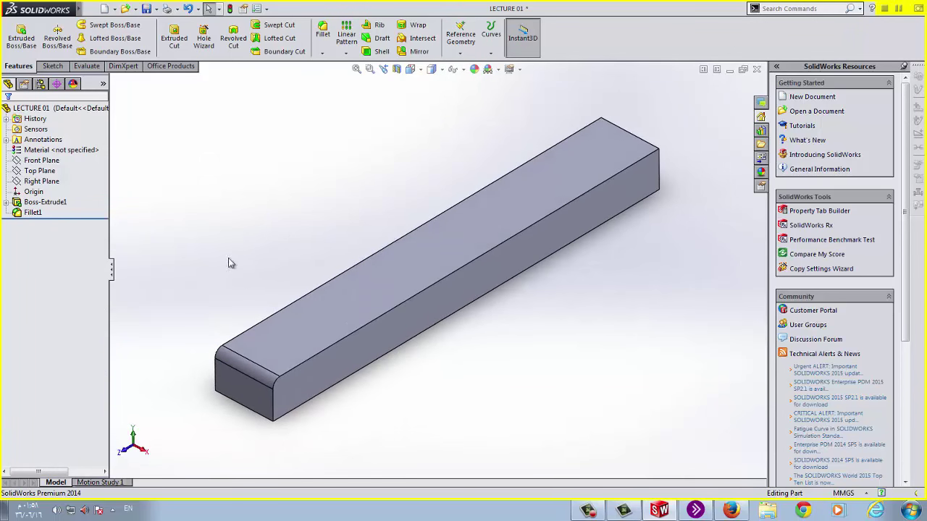
Step: Chamfer the top 100 mm edge at the end opposite the fillet with a 14 mm distance and 45° angle
middle_drag(180, 263, 490, 267)
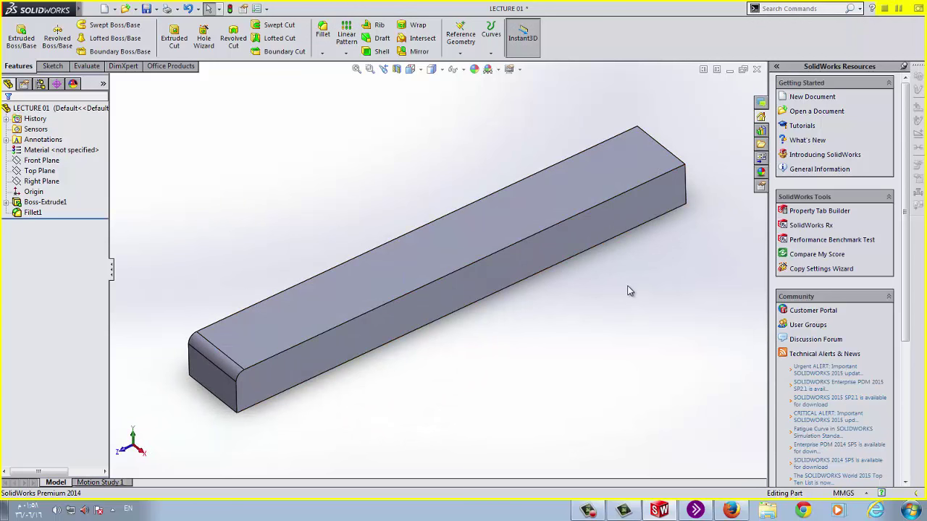
scroll(627, 294, down, 2)
scroll(630, 293, up, 1)
middle_drag(639, 281, 555, 352)
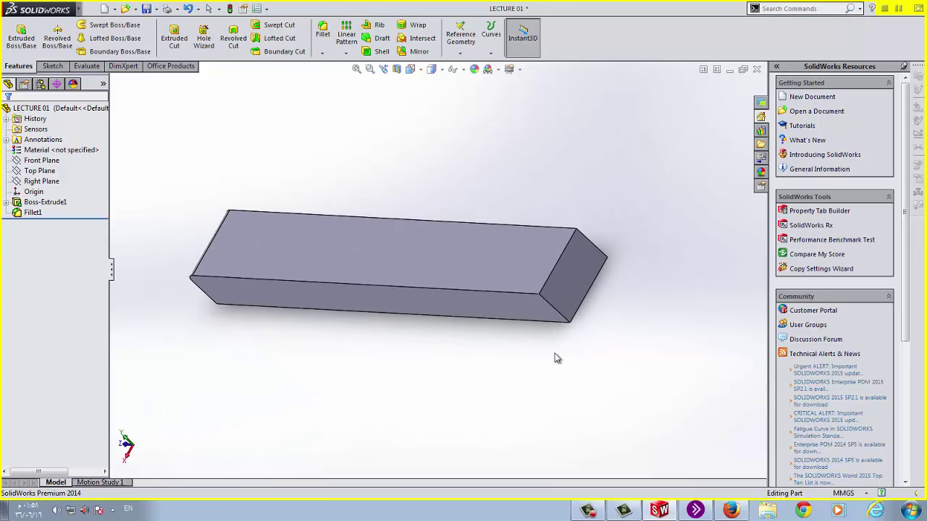
click(557, 273)
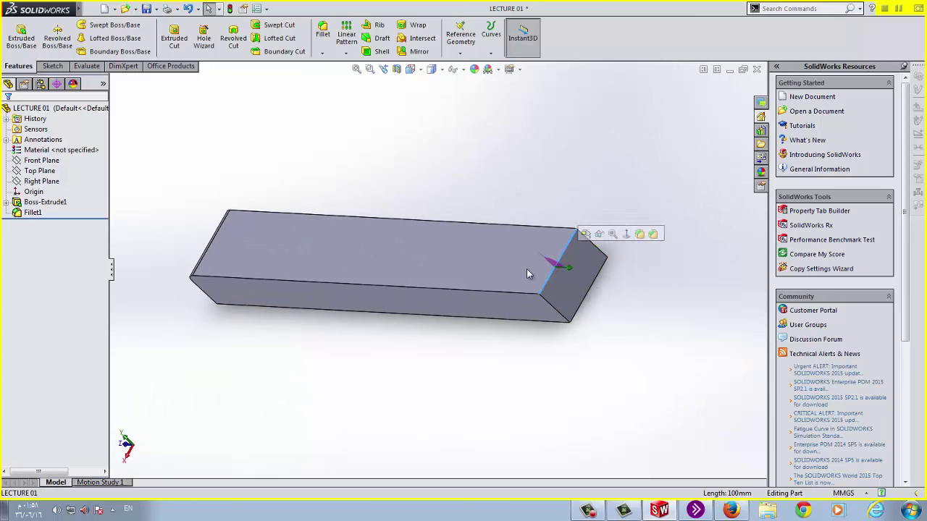
click(322, 53)
click(346, 77)
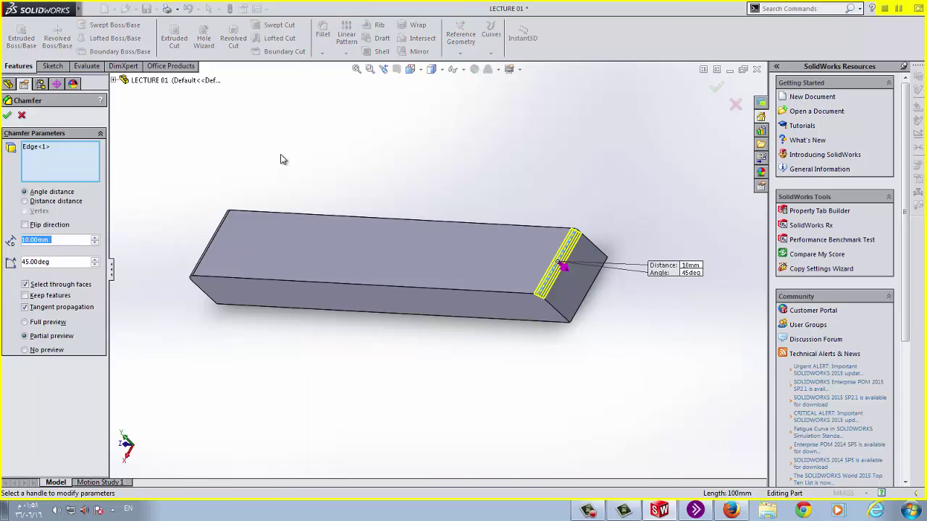
middle_drag(216, 310, 464, 424)
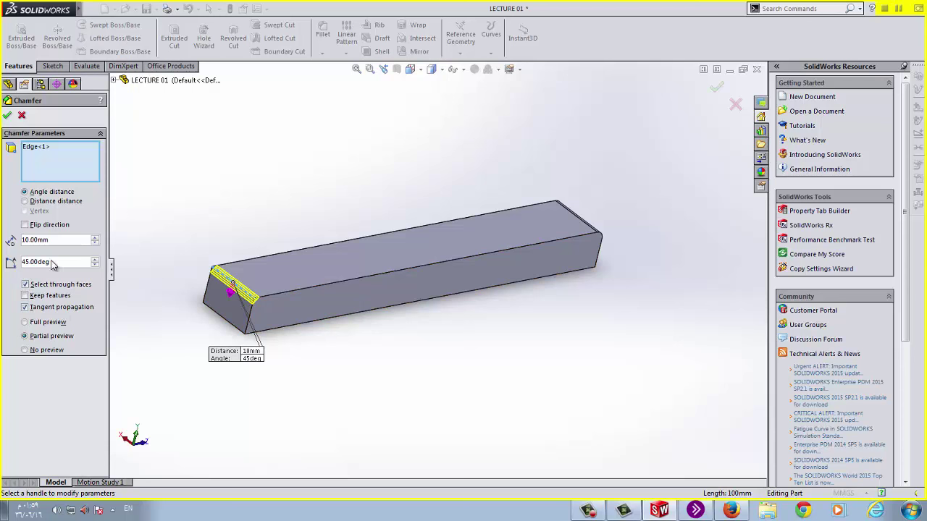
click(57, 261)
click(57, 240)
drag(57, 240, 2, 244)
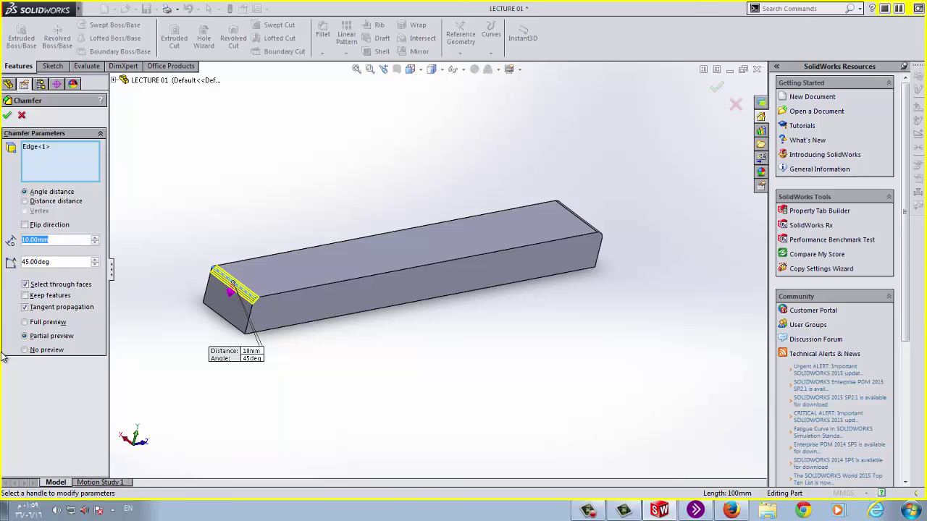
text(14)
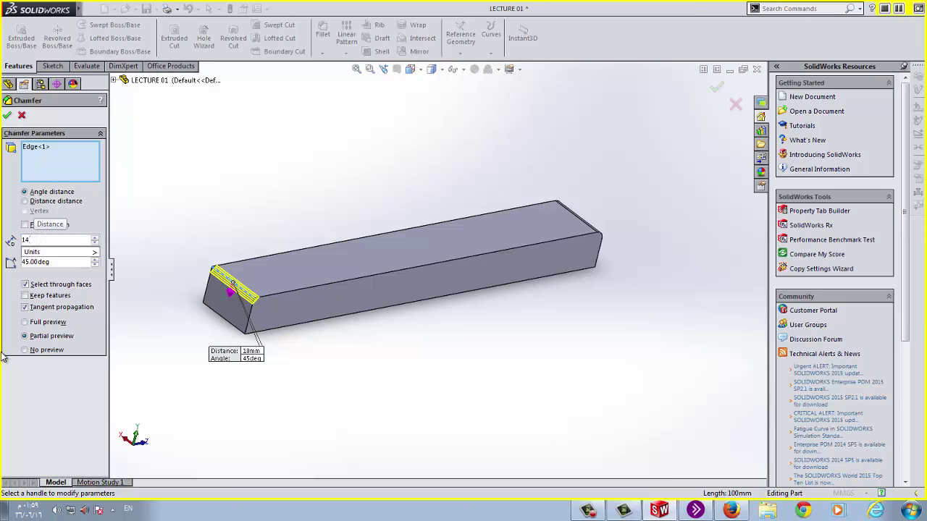
key(Return)
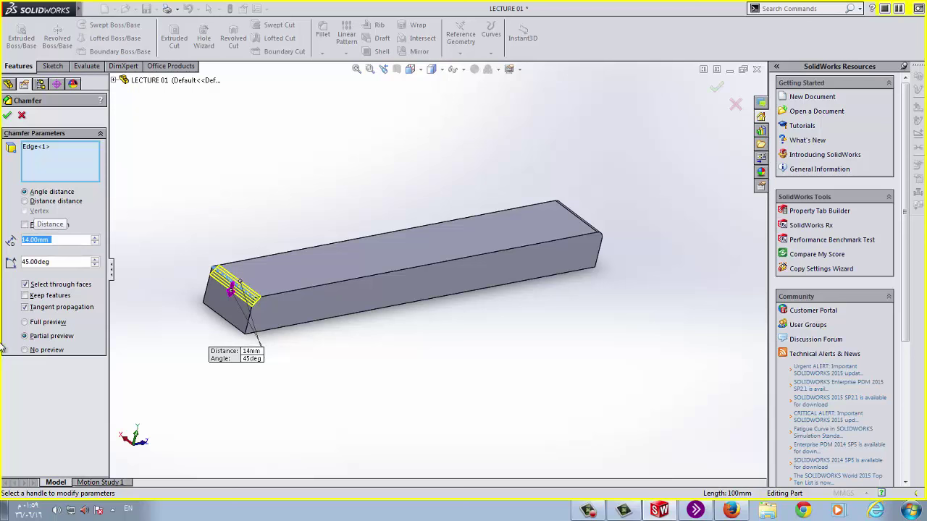
click(7, 116)
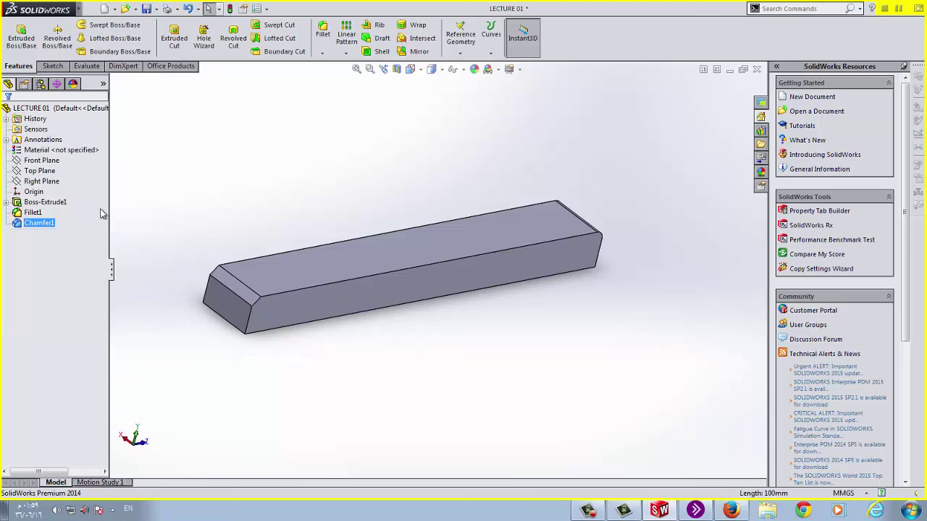
Step: Rotate and zoom the bar to examine its chamfered and filleted ends from several sides
scroll(296, 234, up, 3)
middle_drag(270, 195, 255, 181)
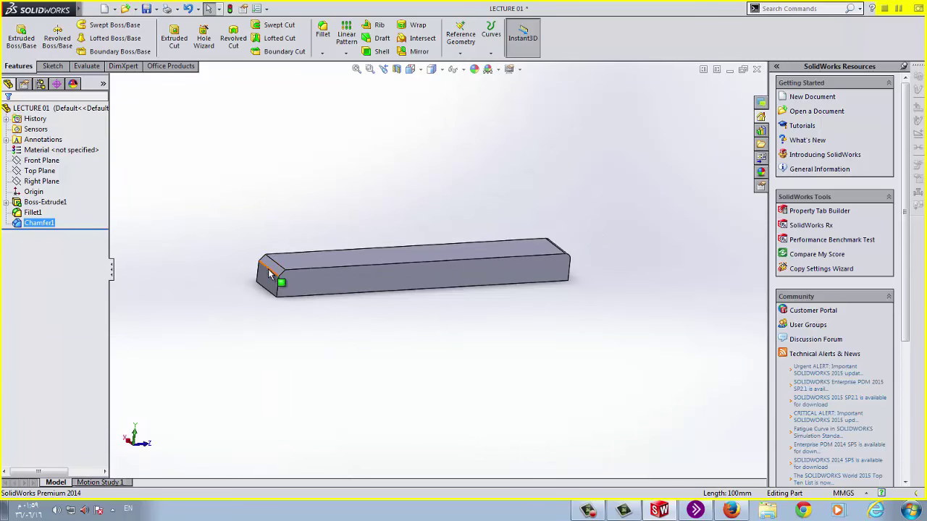
middle_drag(507, 358, 484, 306)
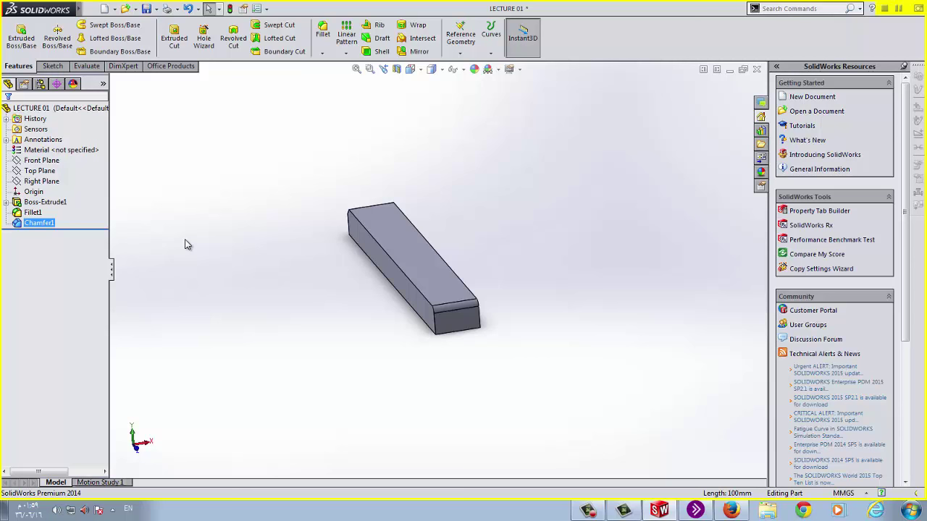
middle_drag(184, 244, 224, 311)
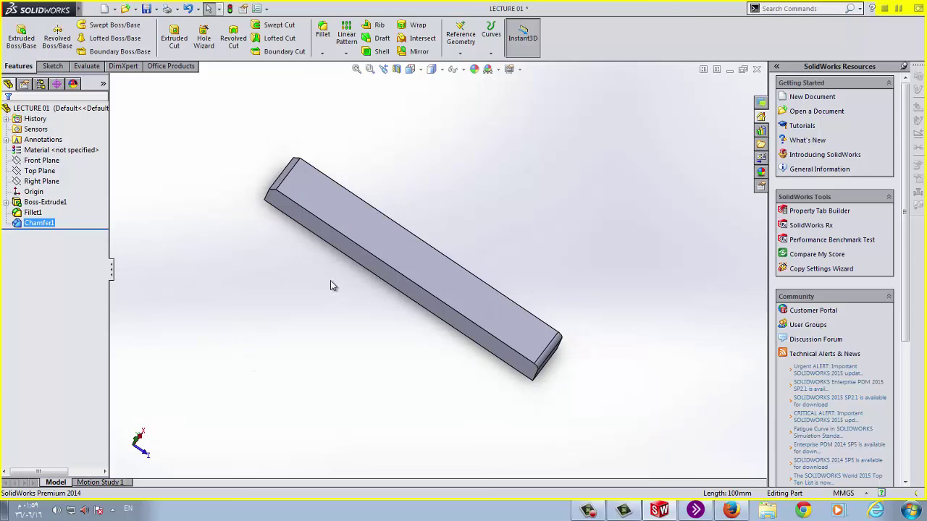
click(398, 243)
click(275, 312)
middle_drag(381, 289, 489, 182)
middle_drag(437, 397, 423, 385)
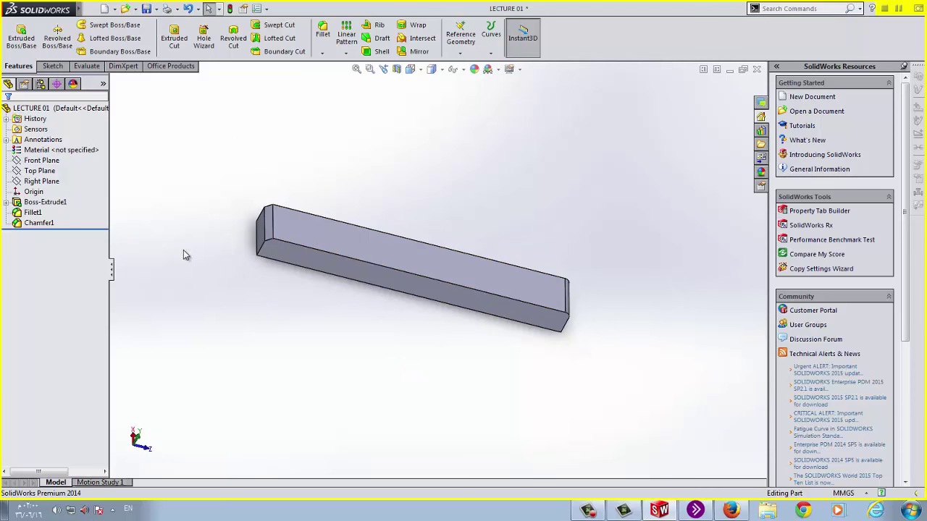
Step: Highlight the Front, Right and Top planes and one long flat face as candidate sketch planes, and clear the selection
click(42, 161)
click(46, 180)
click(40, 171)
key(Escape)
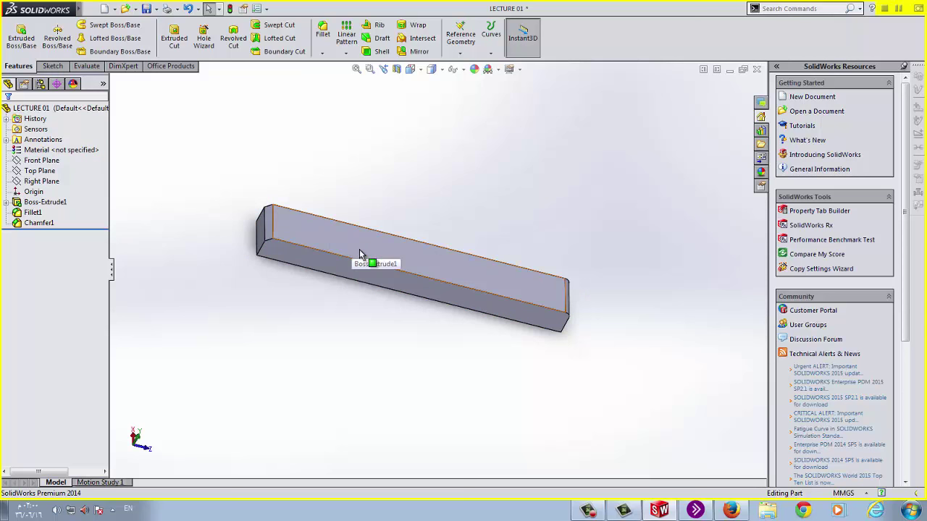
click(334, 250)
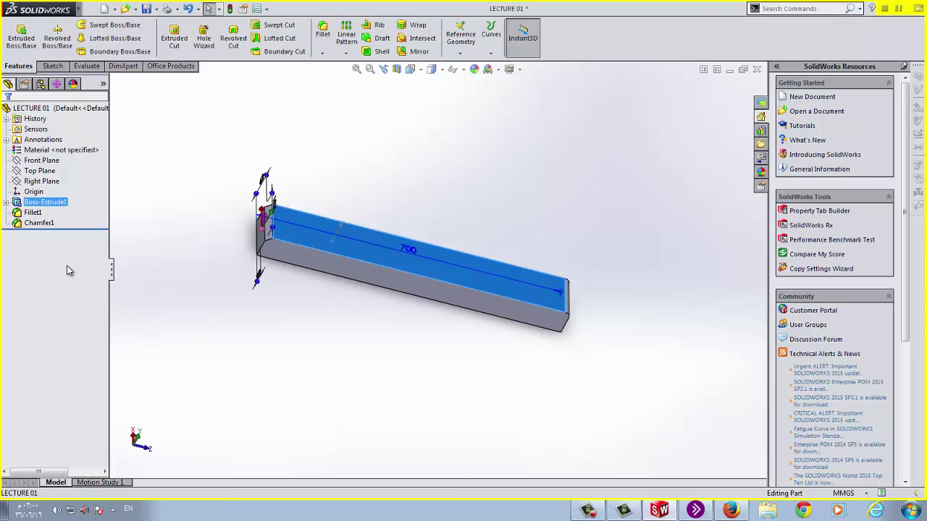
click(311, 325)
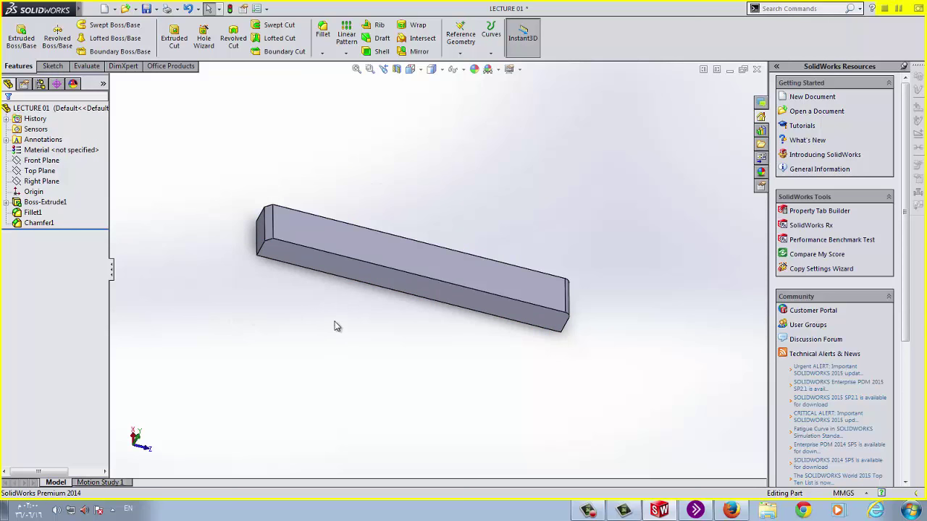
Step: Select the bar's bottom face, opposite the filleted and chamfered edges, and orient the view normal to it
middle_drag(336, 325, 367, 234)
click(367, 242)
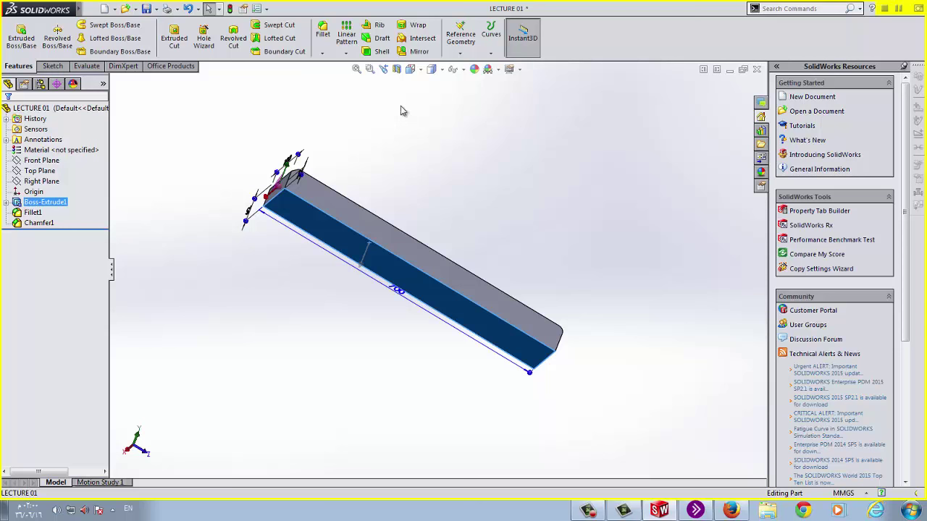
click(422, 70)
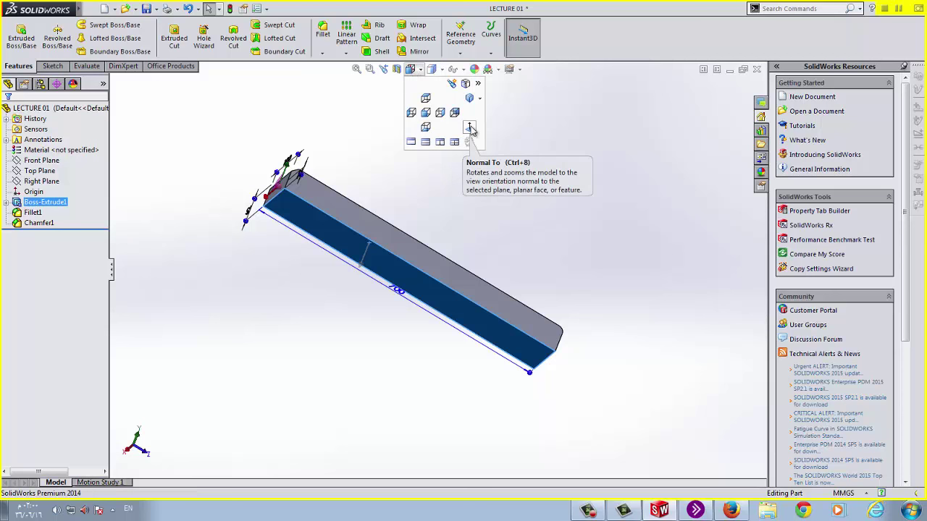
click(470, 128)
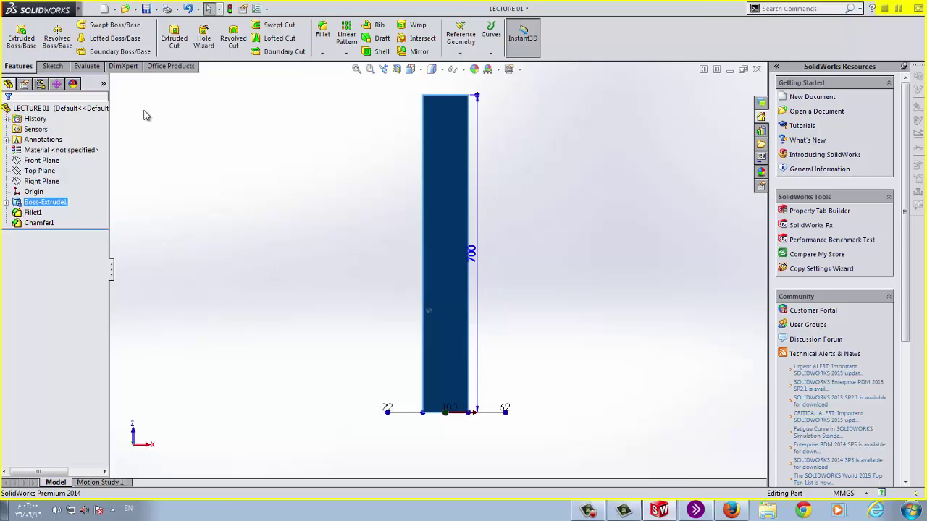
Step: Sketch a circle about 23.5 mm in diameter on the selected bottom face, near the bar's filleted end
click(52, 66)
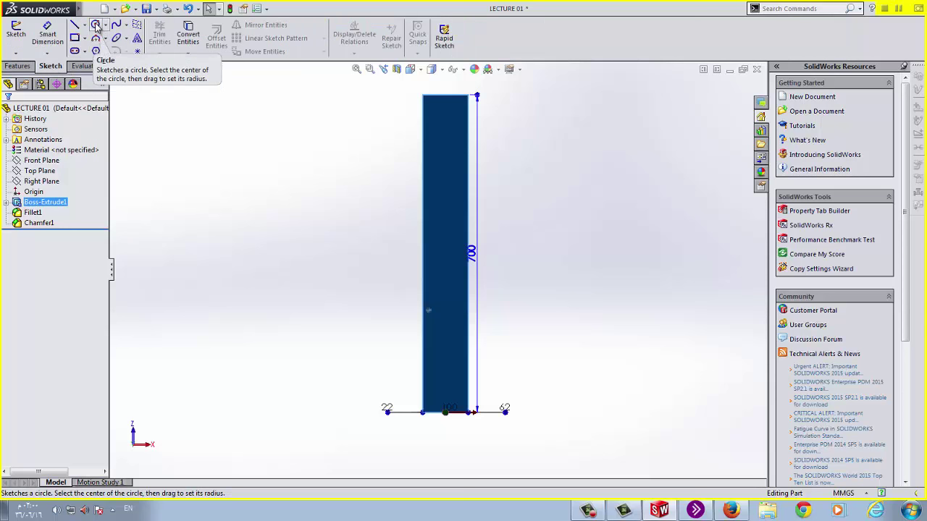
click(96, 26)
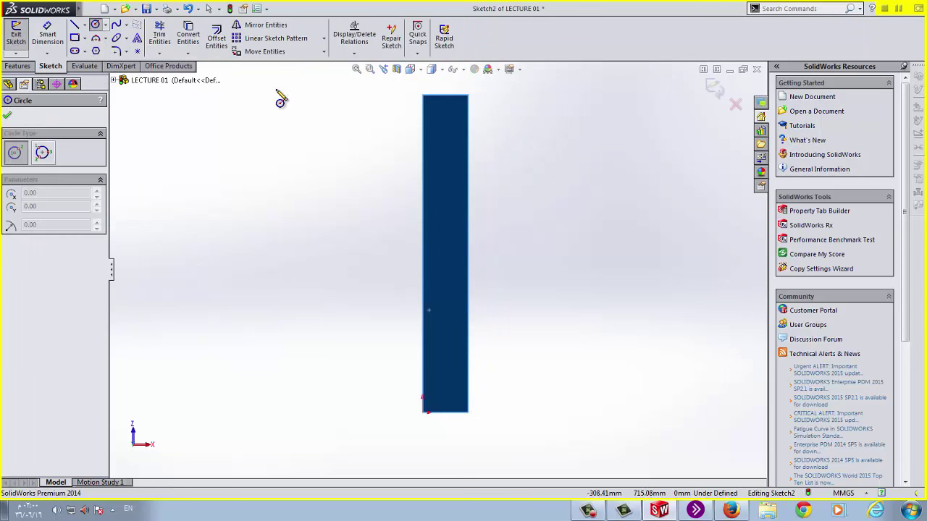
scroll(448, 141, down, 10)
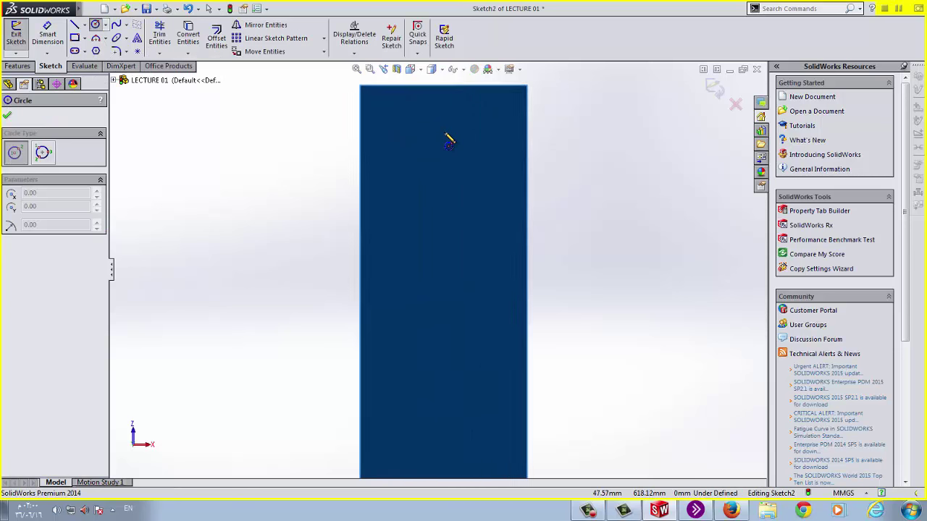
click(427, 194)
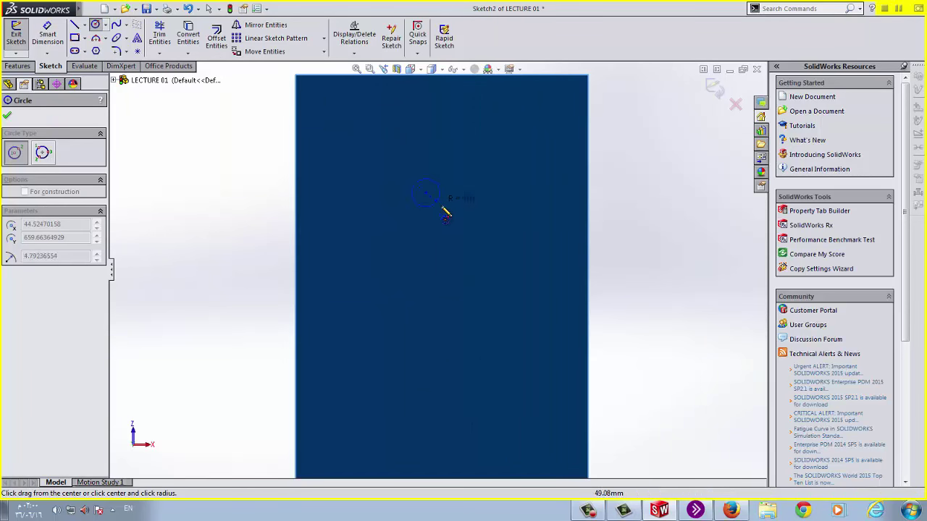
click(450, 220)
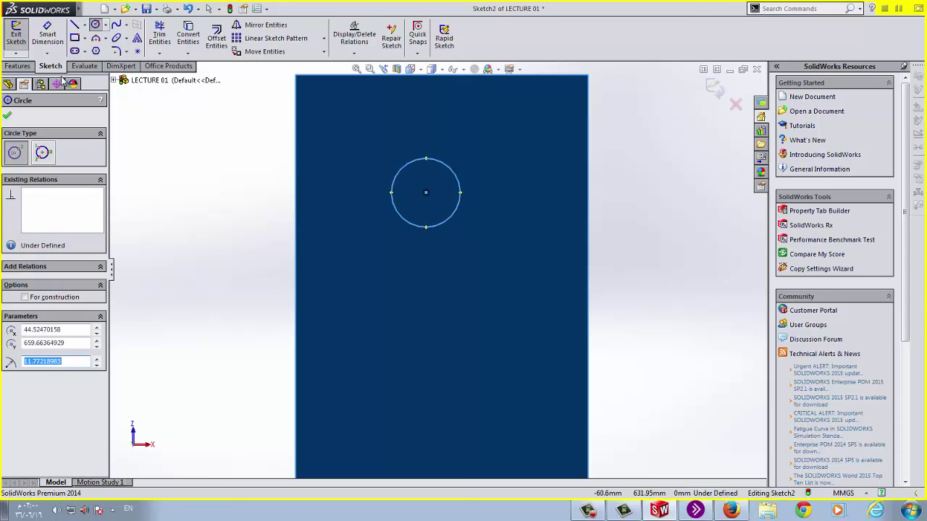
Step: Dimension the circle's diameter to 40 mm
click(47, 36)
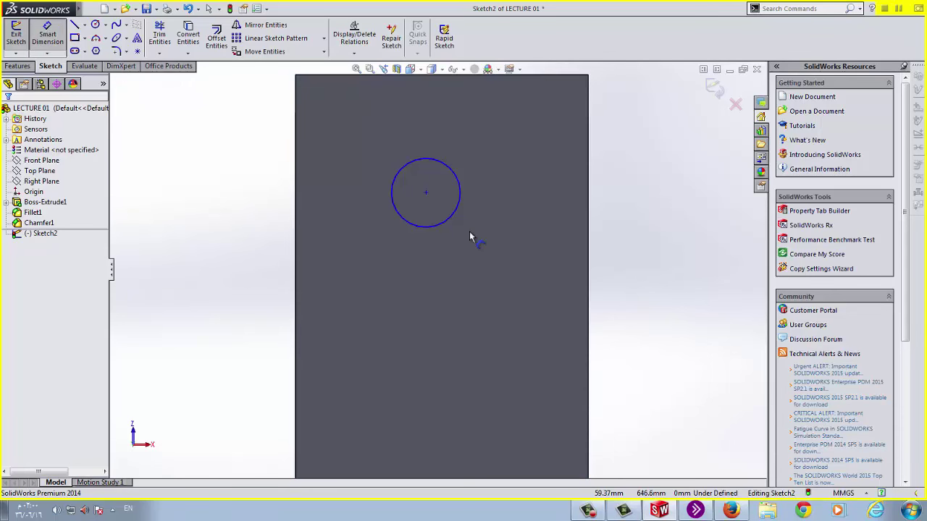
click(461, 209)
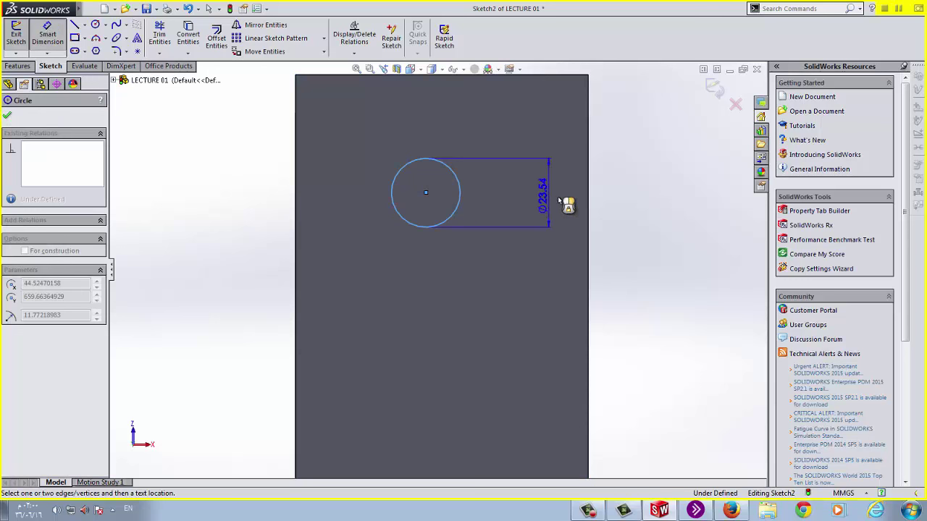
click(647, 197)
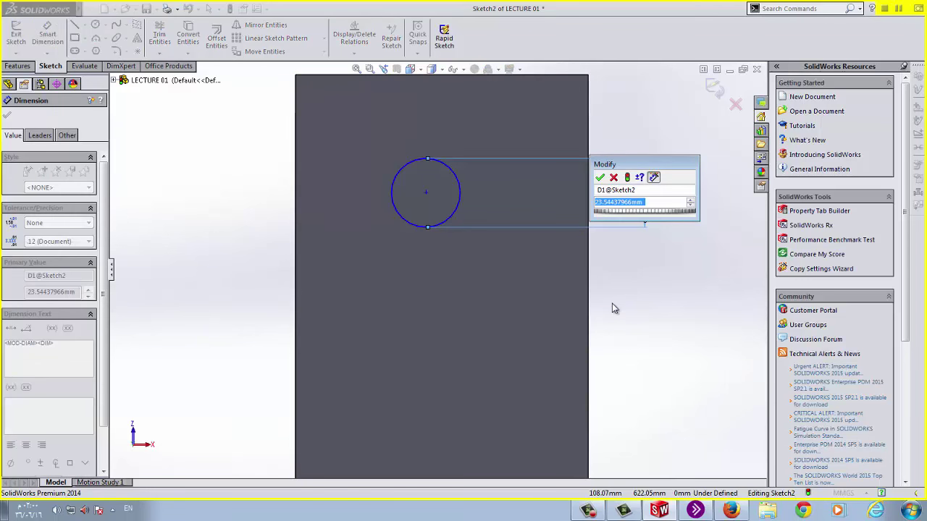
text(40)
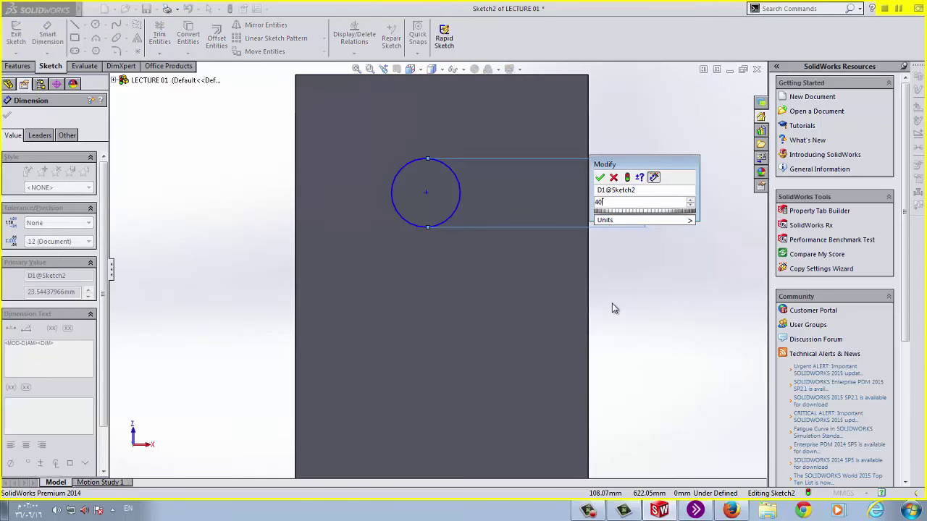
key(Return)
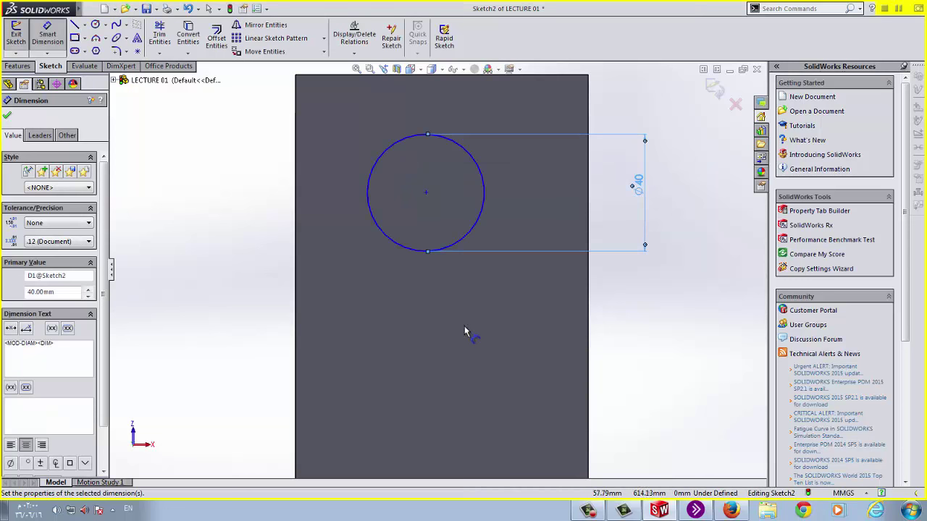
Step: Dimension the circle's centre 50 mm from the short end edge of the bar's face
click(426, 193)
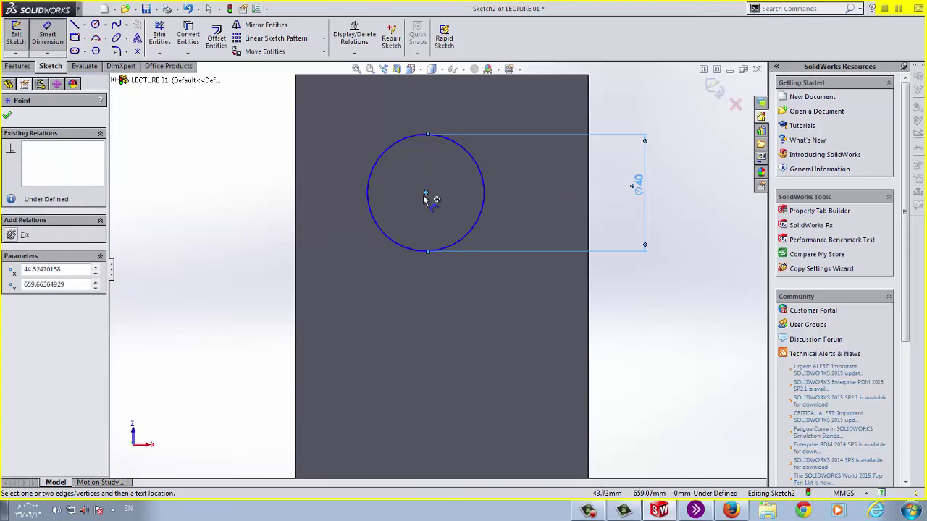
click(350, 76)
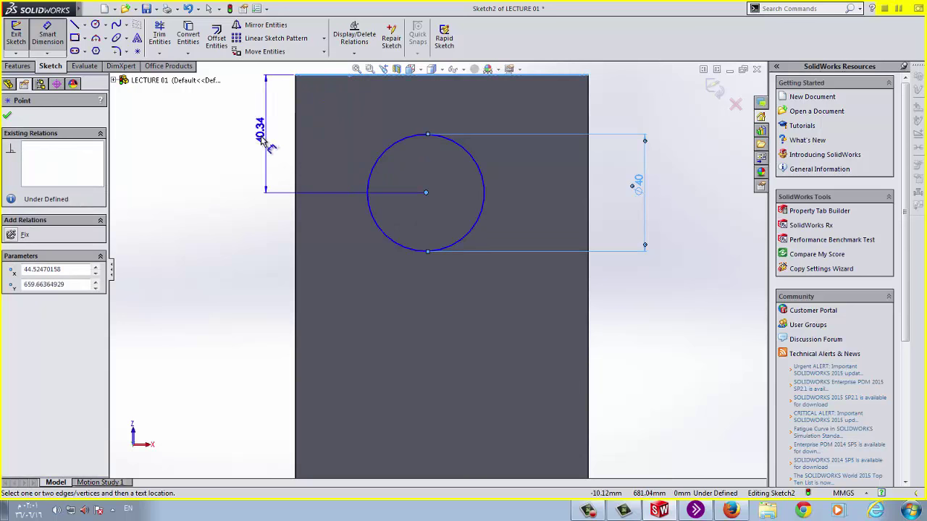
click(242, 143)
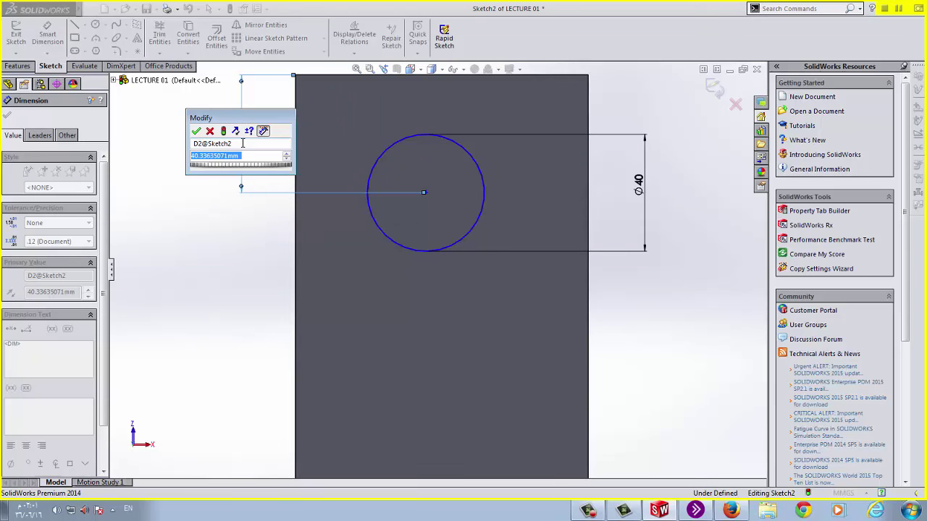
text(50)
key(Return)
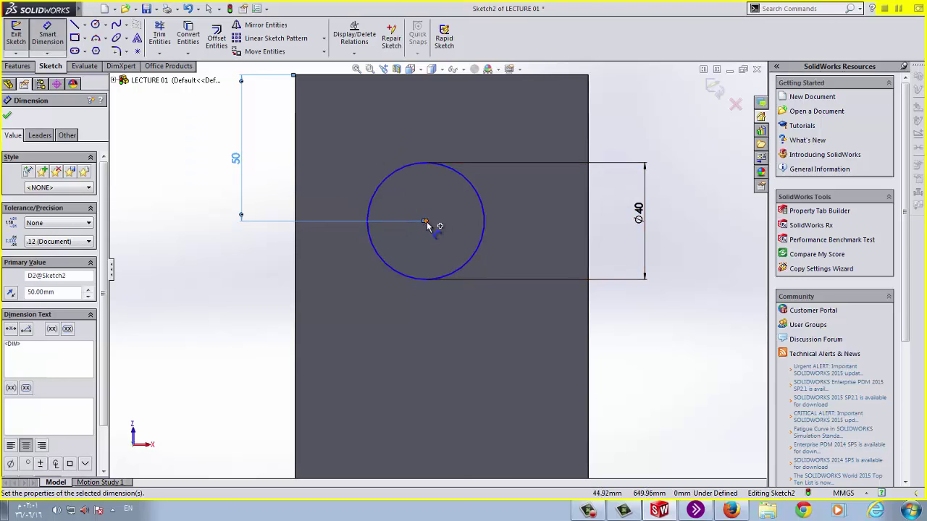
Step: Dimension the circle 50 mm horizontally from its centre to the long side edge of the bar, and finish dimensioning
click(482, 197)
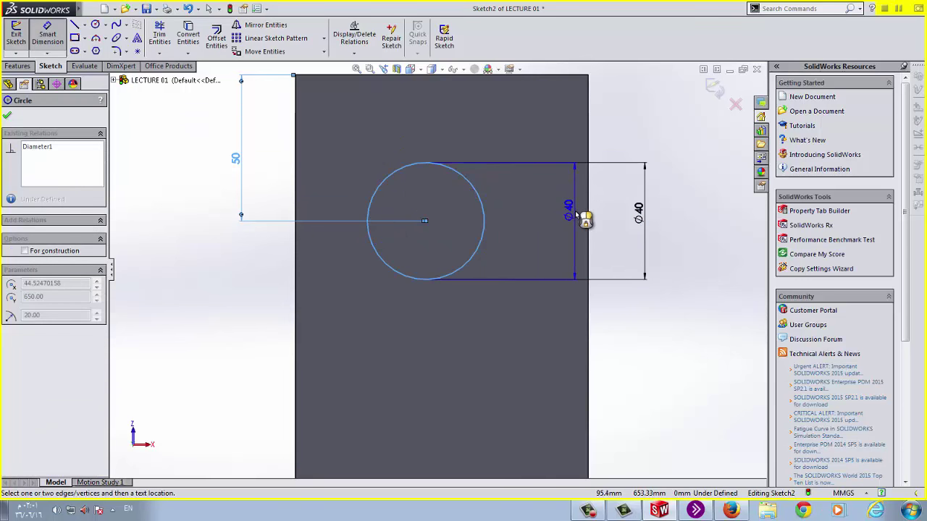
key(z)
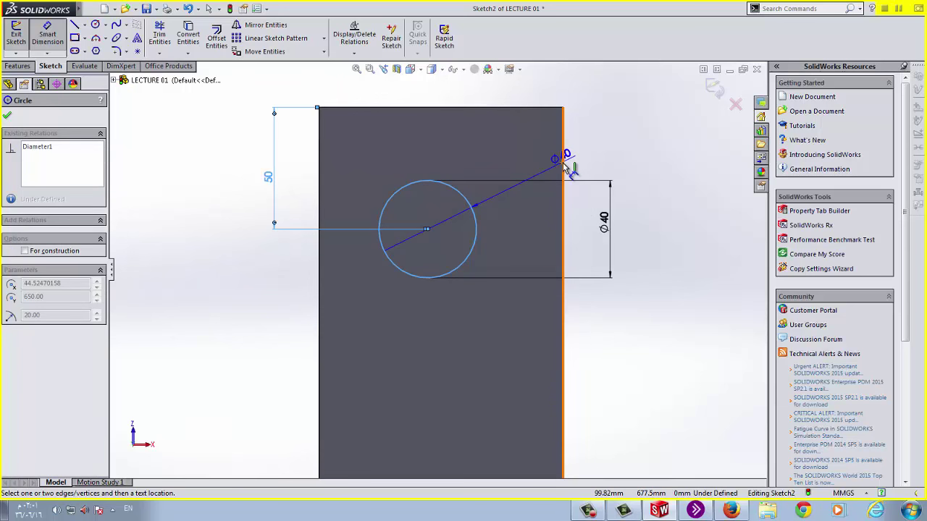
click(562, 155)
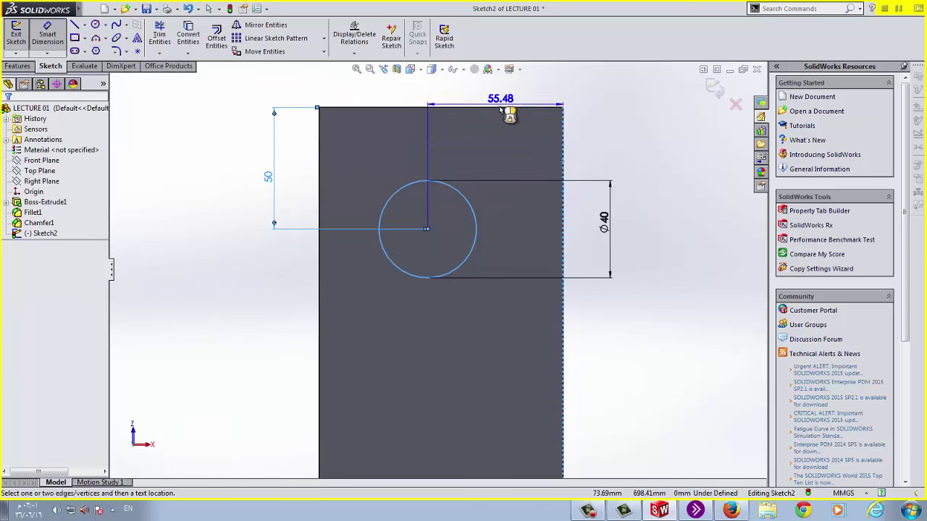
key(z)
click(474, 120)
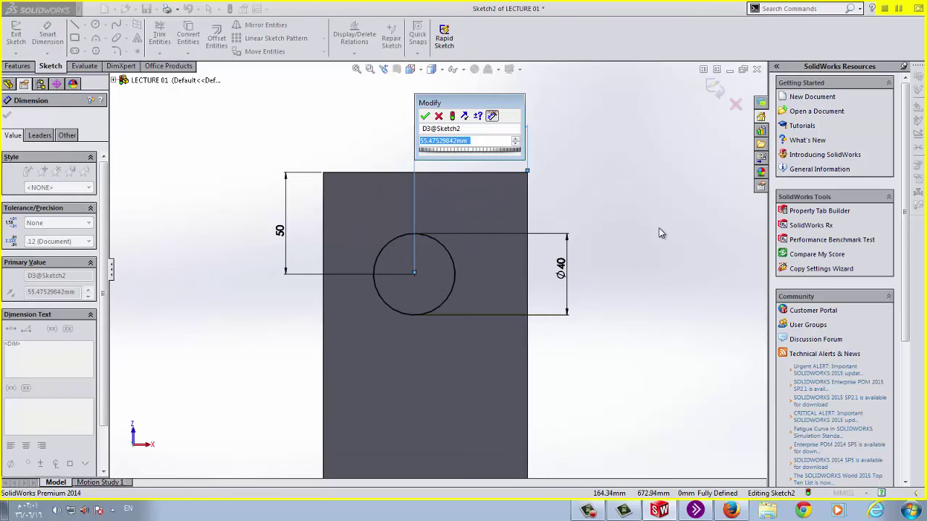
text(50)
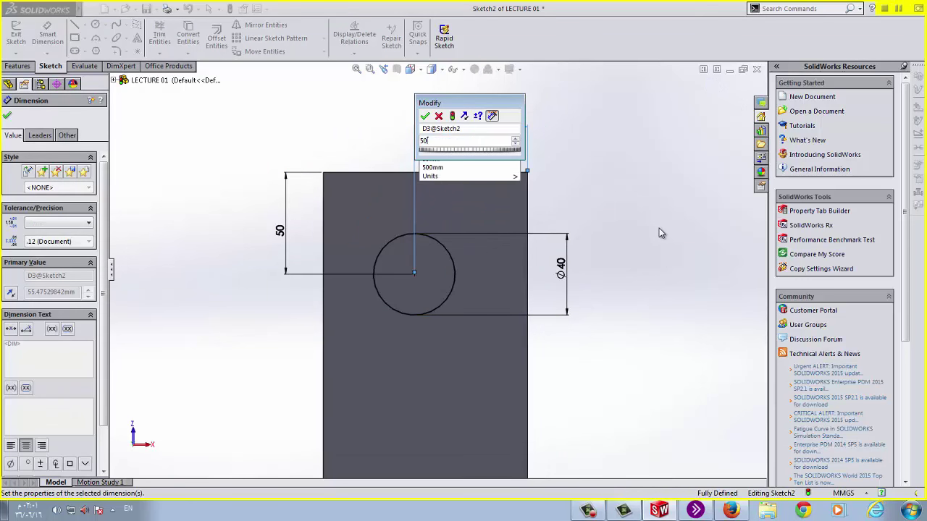
key(Return)
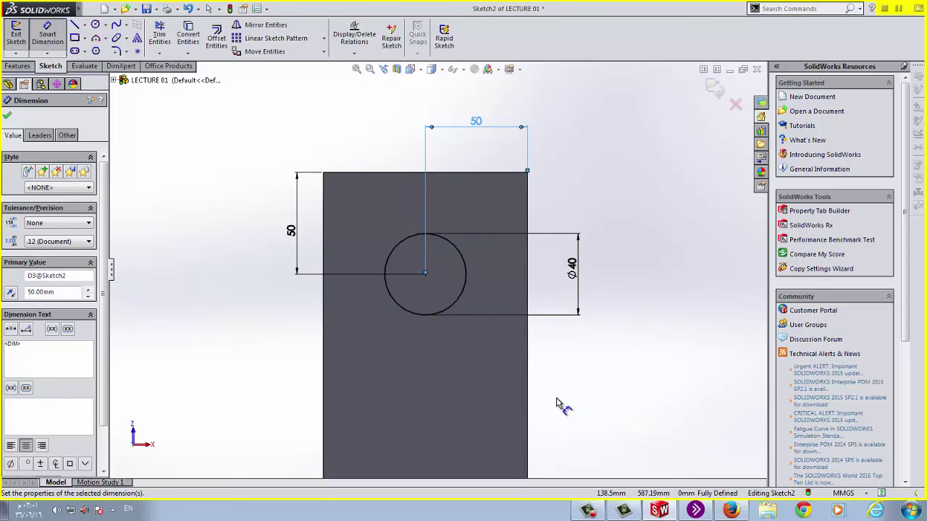
click(7, 118)
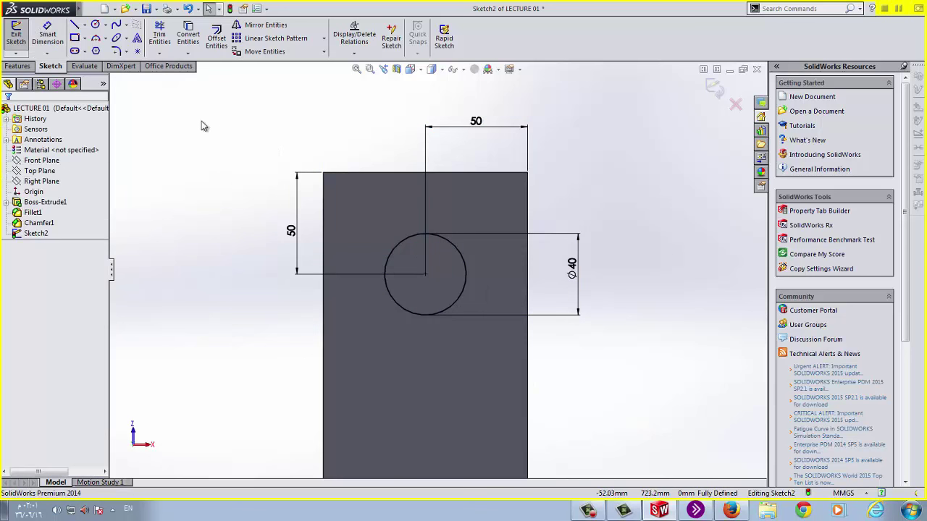
Step: Cut the 40 mm circle through the bar with an Extruded Cut using the Through All end condition
click(18, 66)
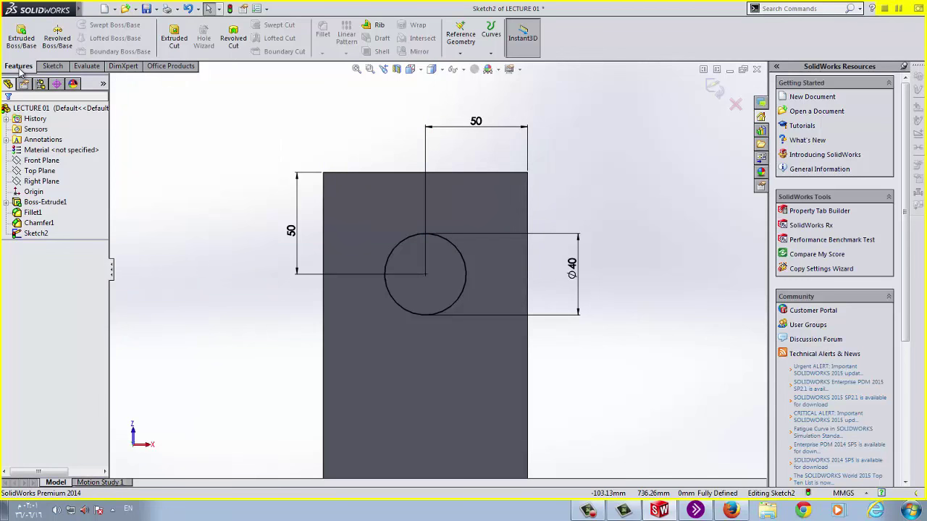
click(174, 43)
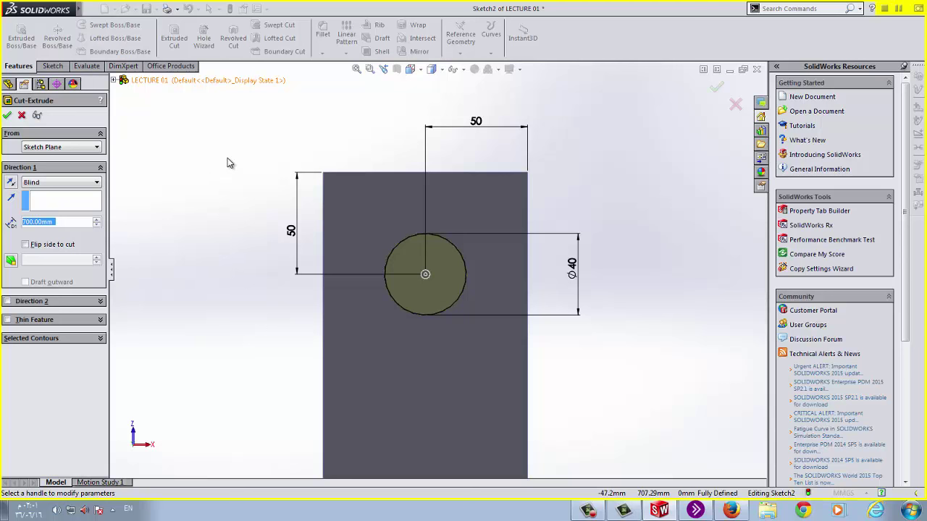
mouse_move(228, 157)
middle_down()
mouse_move(261, 159)
mouse_move(255, 175)
mouse_move(205, 171)
mouse_move(211, 147)
mouse_move(224, 150)
middle_up()
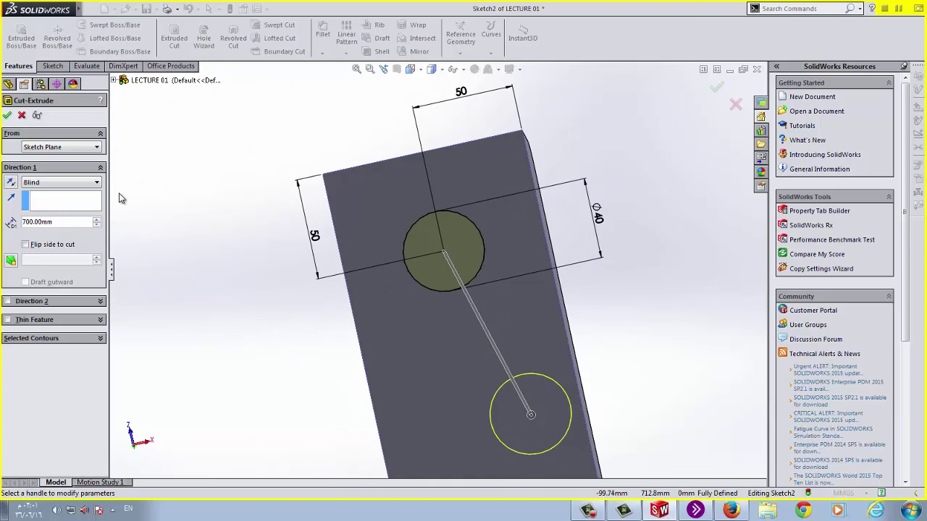
click(95, 184)
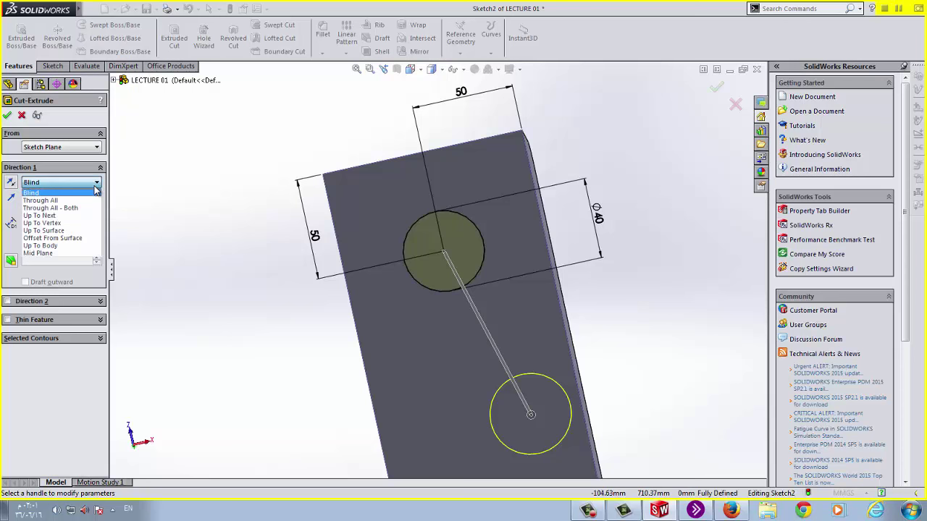
click(95, 186)
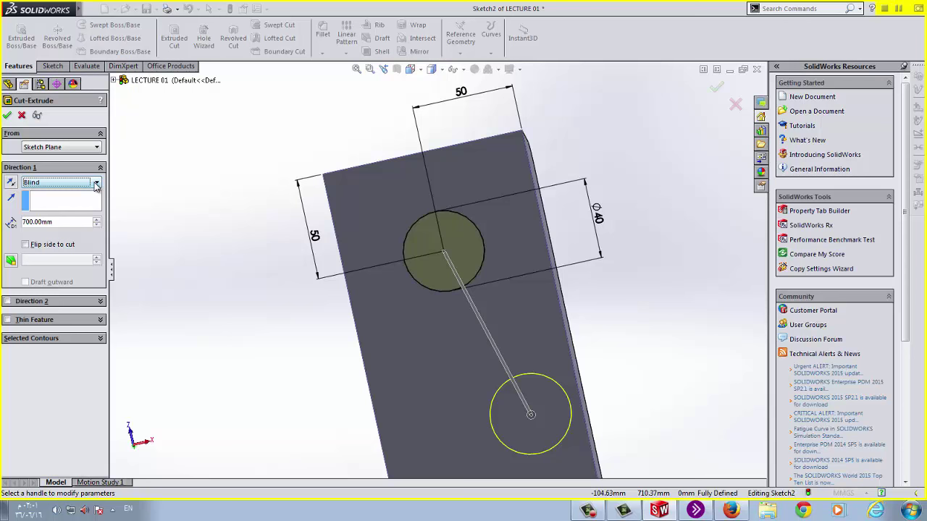
click(95, 185)
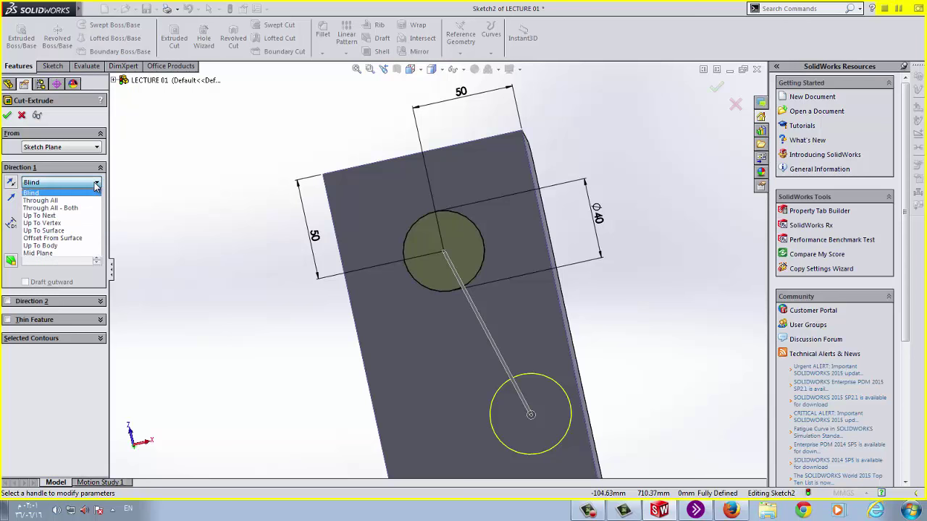
click(57, 200)
middle_drag(217, 169, 171, 197)
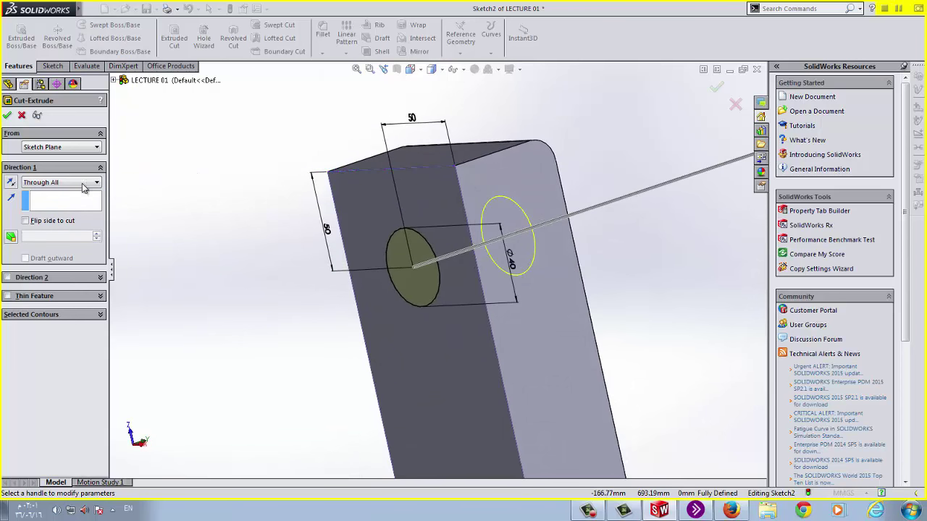
click(6, 117)
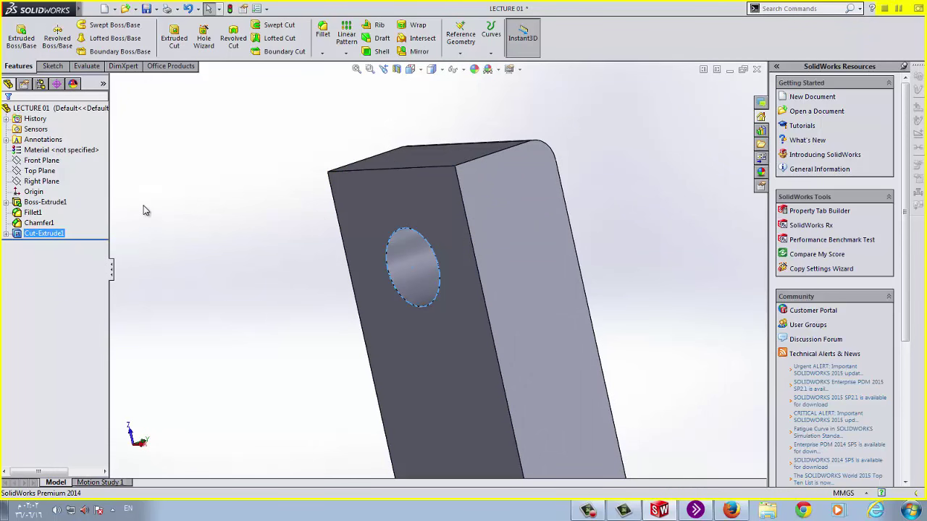
Step: Examine the cut hole near the bar's end from several angles and distances to check that it passes through
key(z)
middle_drag(221, 198, 250, 214)
middle_drag(475, 238, 441, 302)
scroll(335, 230, down, 2)
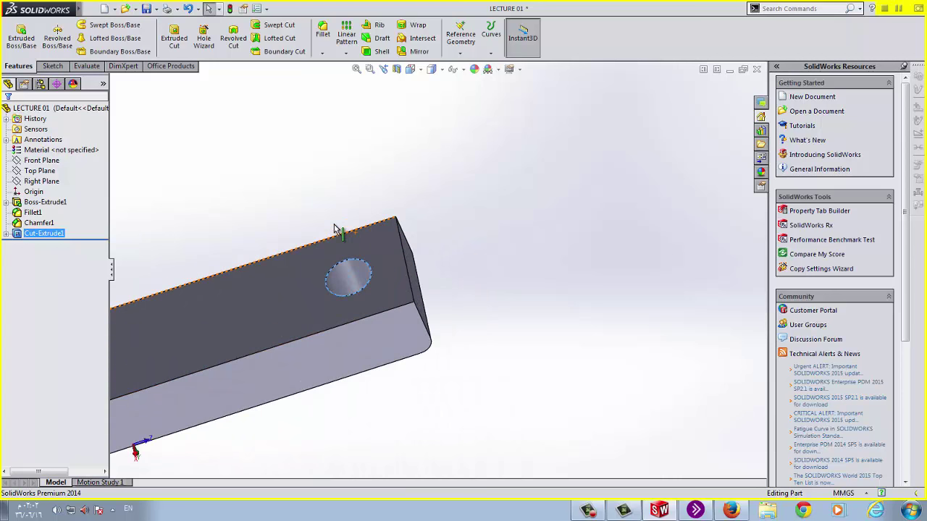
middle_drag(317, 191, 339, 212)
click(344, 199)
middle_drag(527, 261, 536, 162)
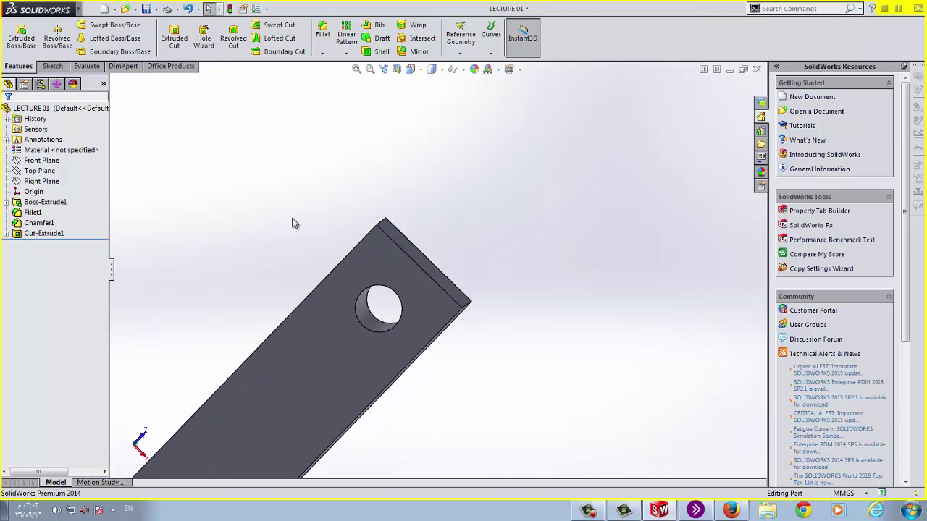
scroll(337, 296, down, 2)
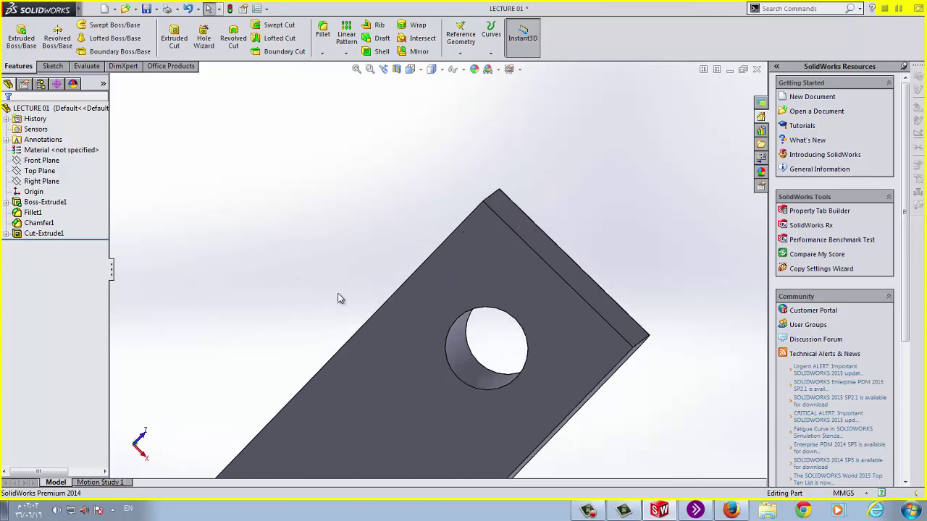
scroll(496, 353, up, 2)
scroll(496, 352, down, 4)
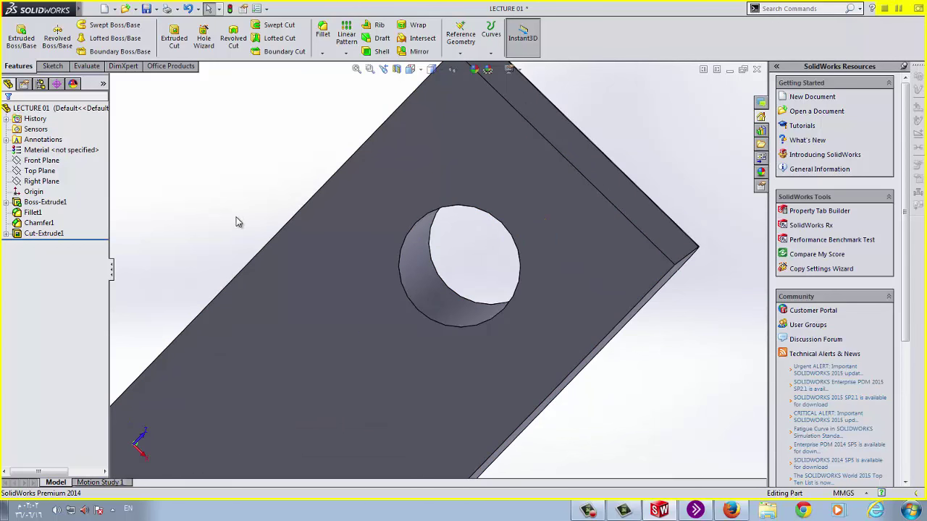
scroll(234, 210, up, 5)
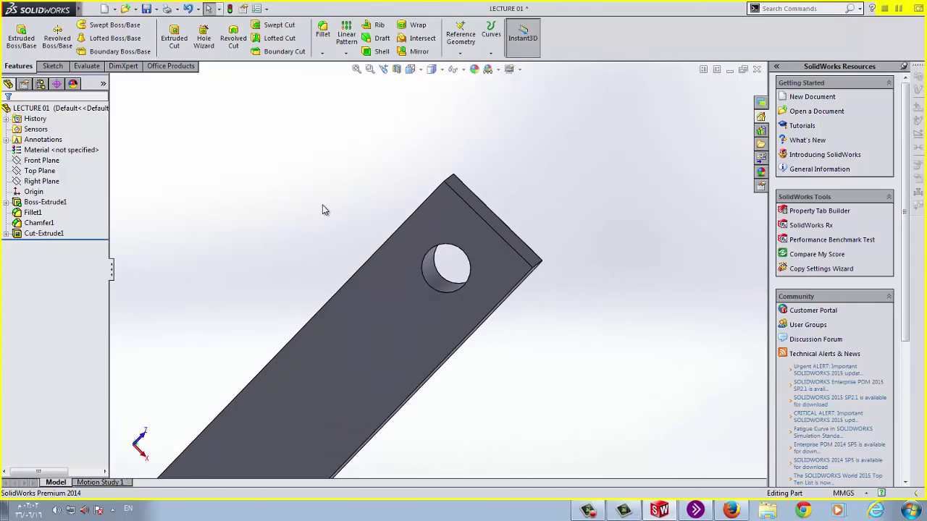
Step: Select the bar's long flat face containing the hole and orient the view normal to it at the end opposite the hole
click(300, 412)
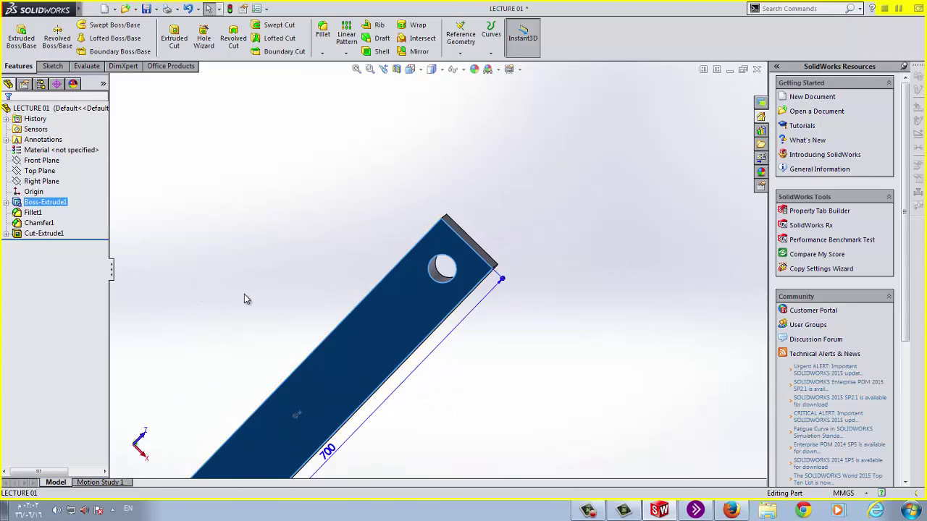
click(395, 327)
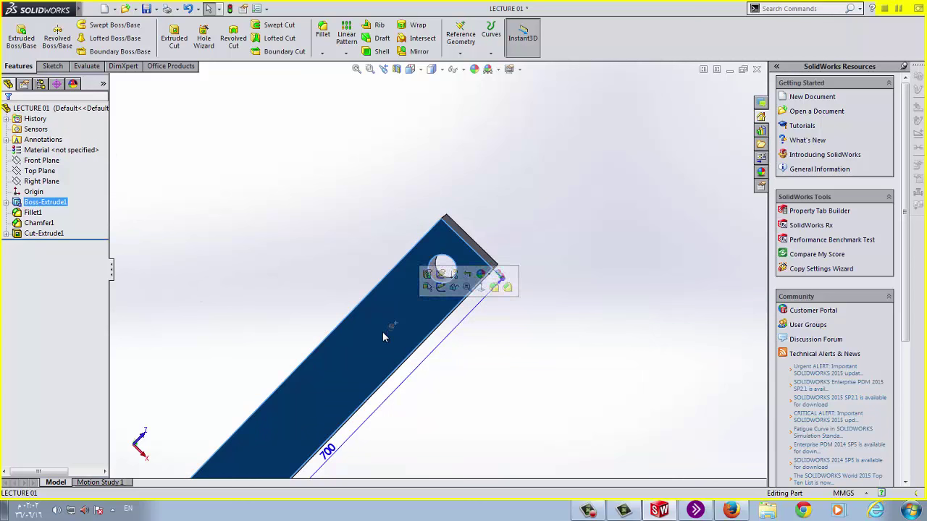
click(421, 71)
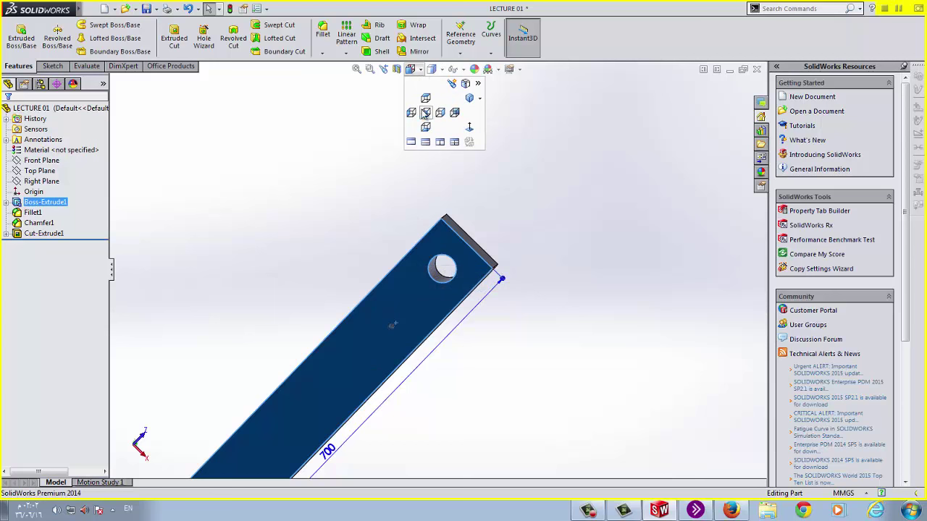
click(470, 127)
scroll(435, 167, down, 3)
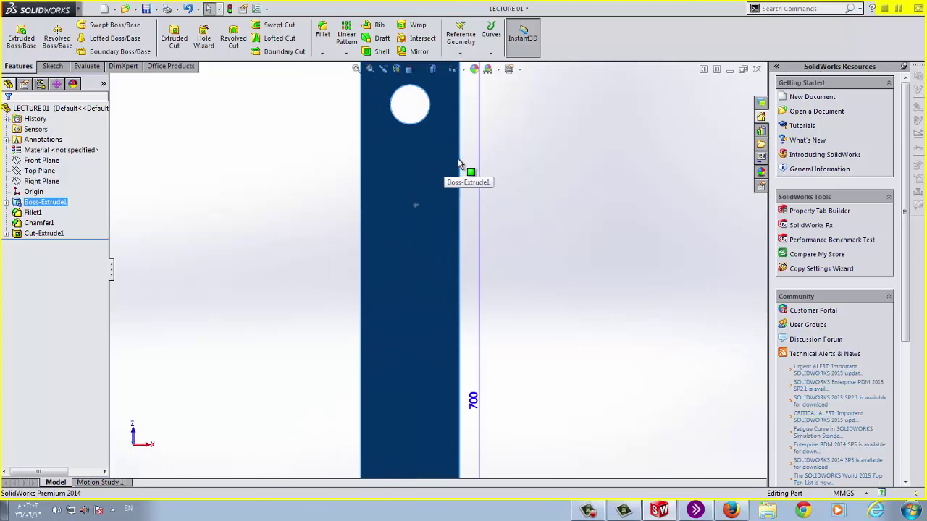
scroll(435, 333, up, 3)
scroll(425, 348, down, 6)
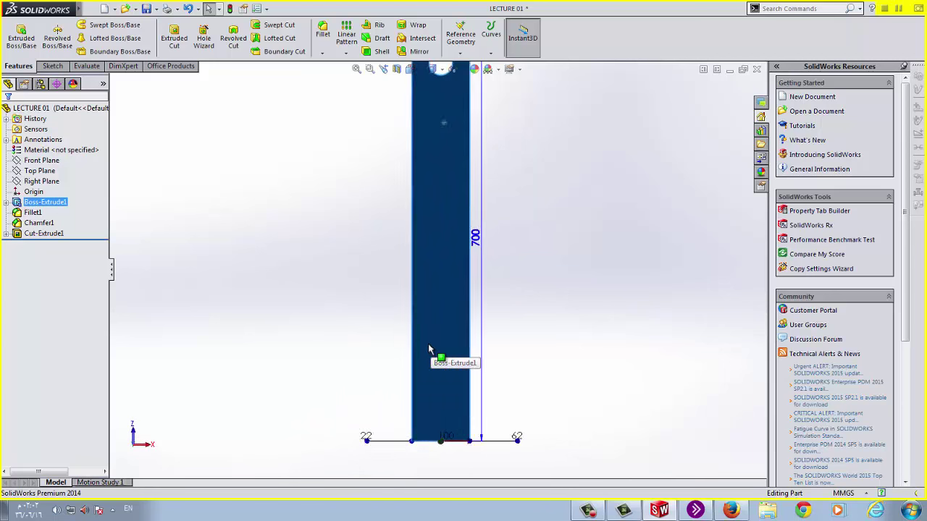
scroll(453, 331, up, 1)
scroll(476, 441, down, 3)
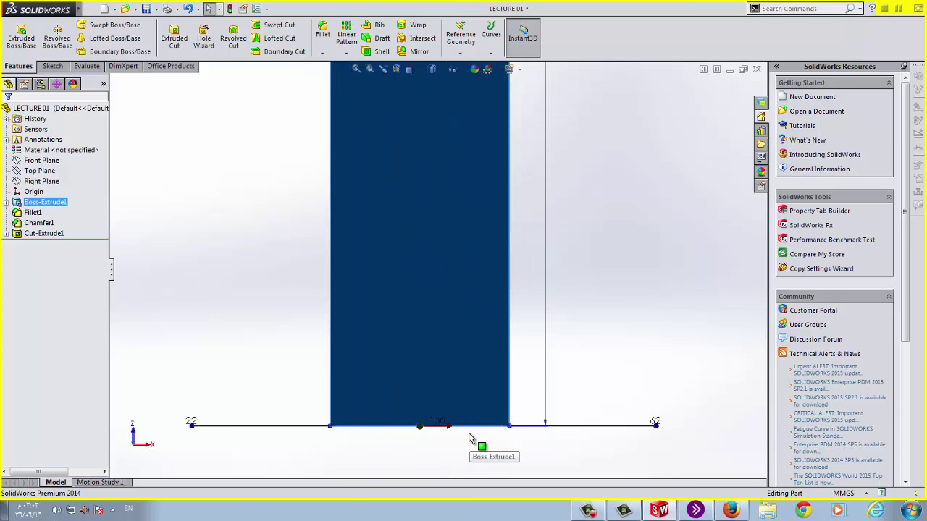
Step: Sketch a corner rectangle about 23 mm wide and 90 mm long on the selected face, near the end opposite the hole
click(54, 67)
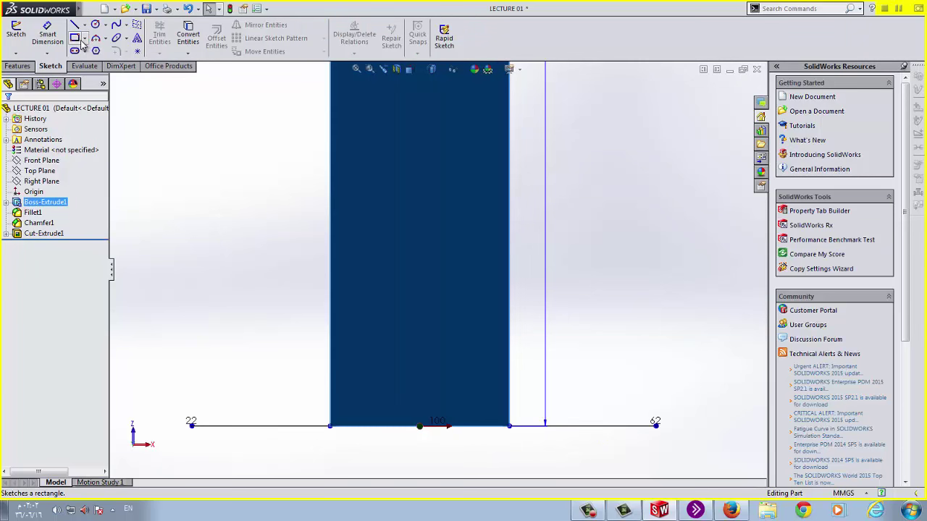
click(76, 39)
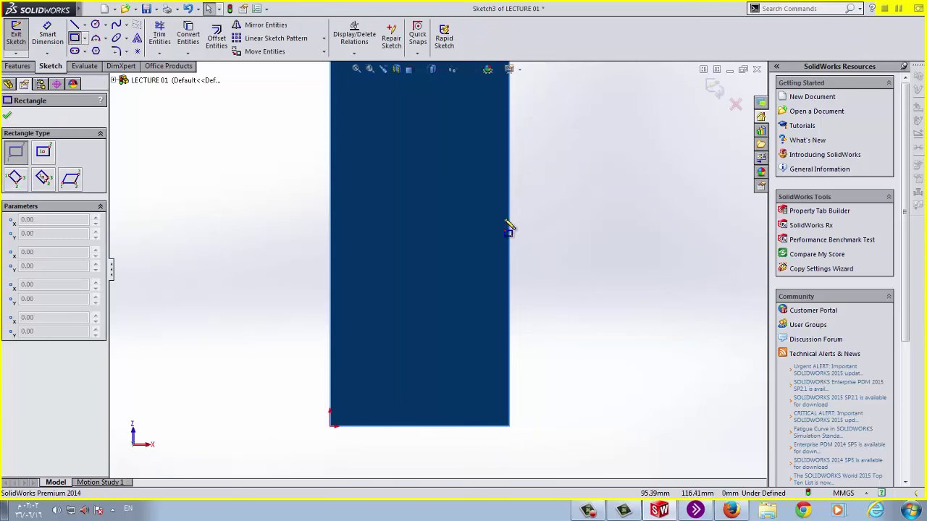
click(390, 353)
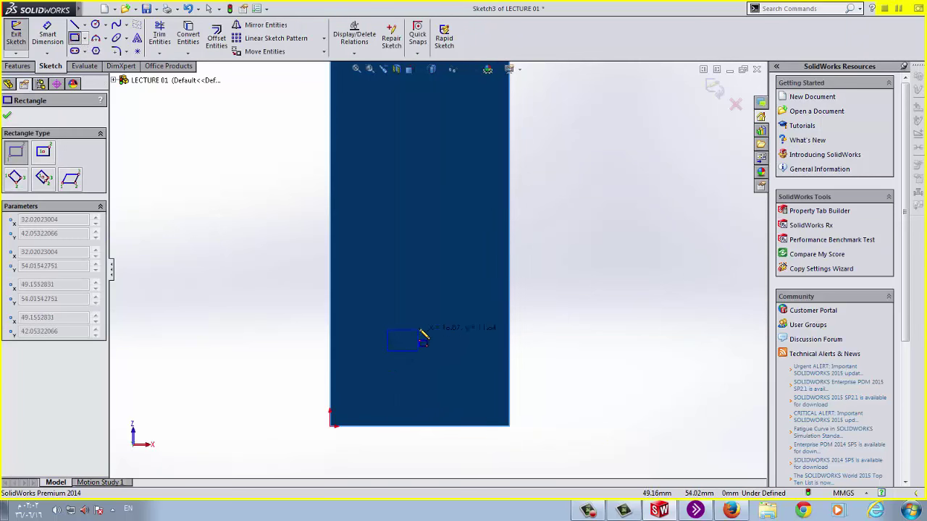
click(430, 190)
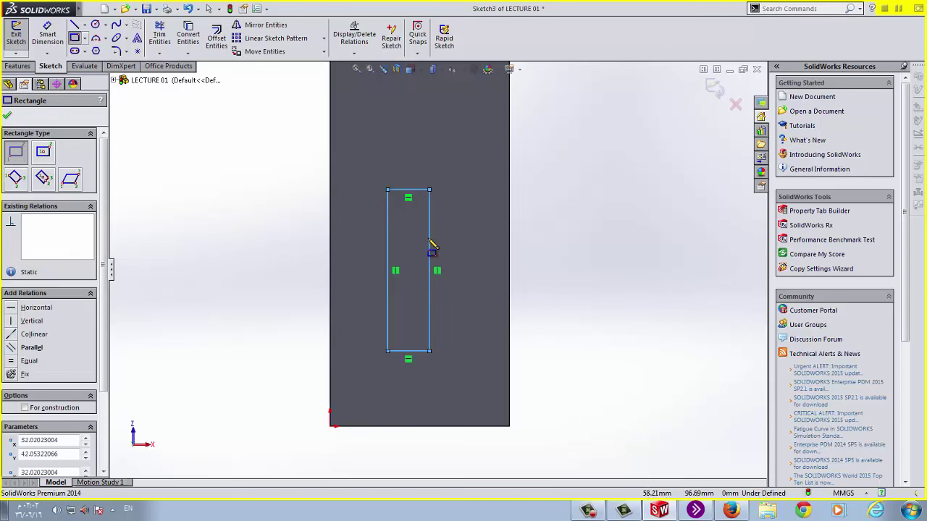
Step: Dimension the rectangle's short side to 25 mm
click(48, 34)
click(409, 189)
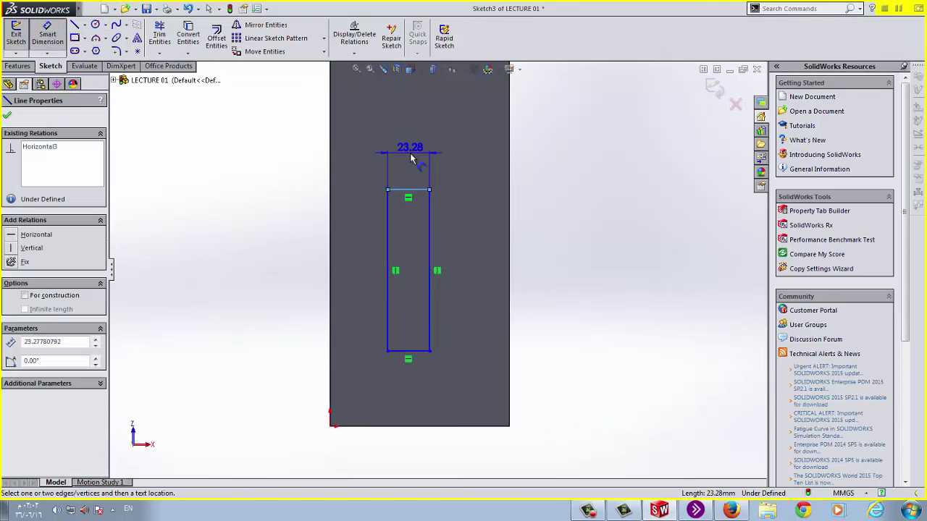
click(413, 153)
text(25)
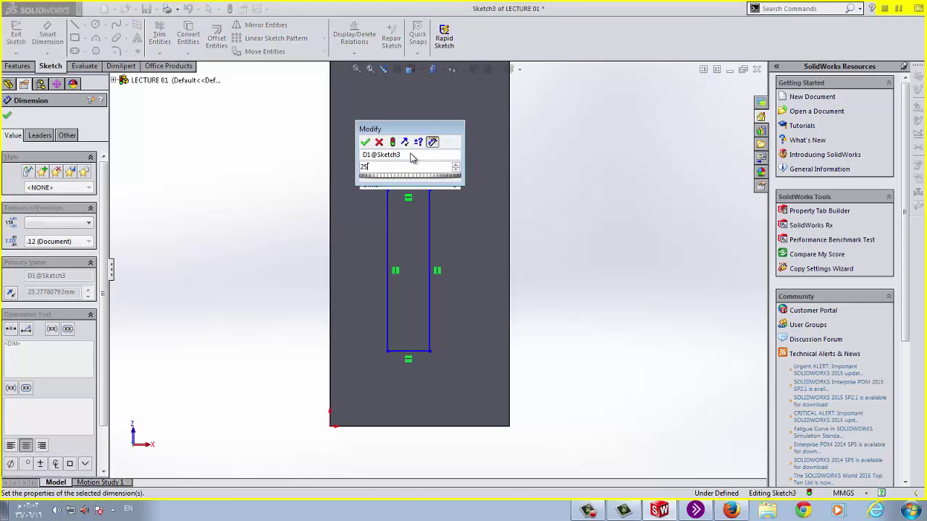
key(Return)
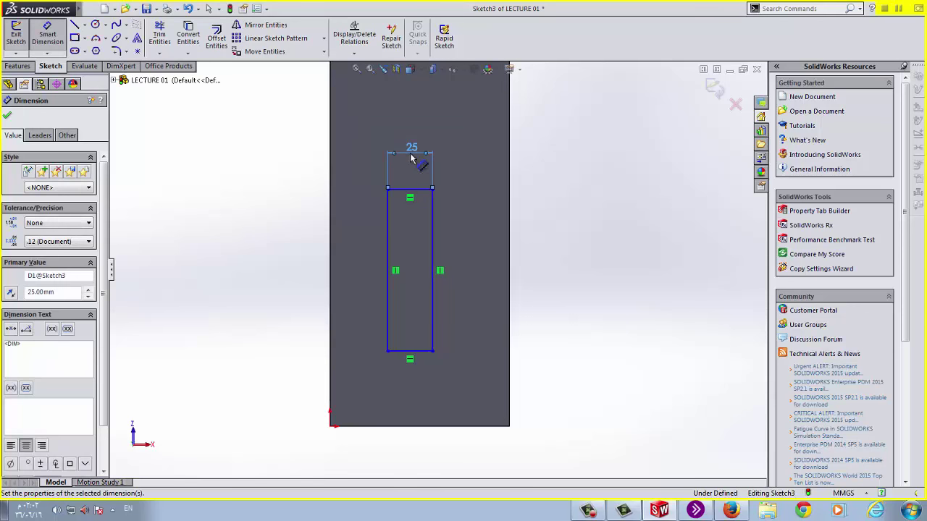
Step: Dimension the length of the rectangle's long side
click(434, 239)
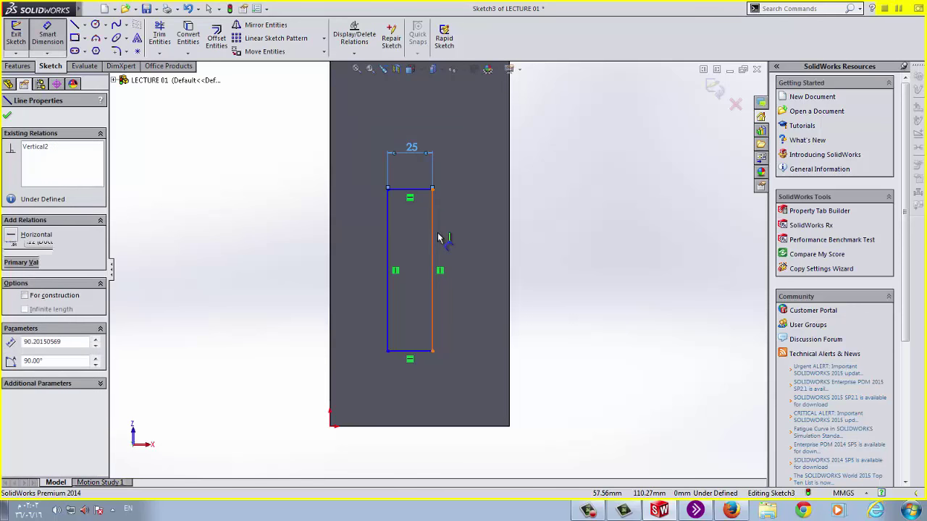
click(474, 241)
text(1)
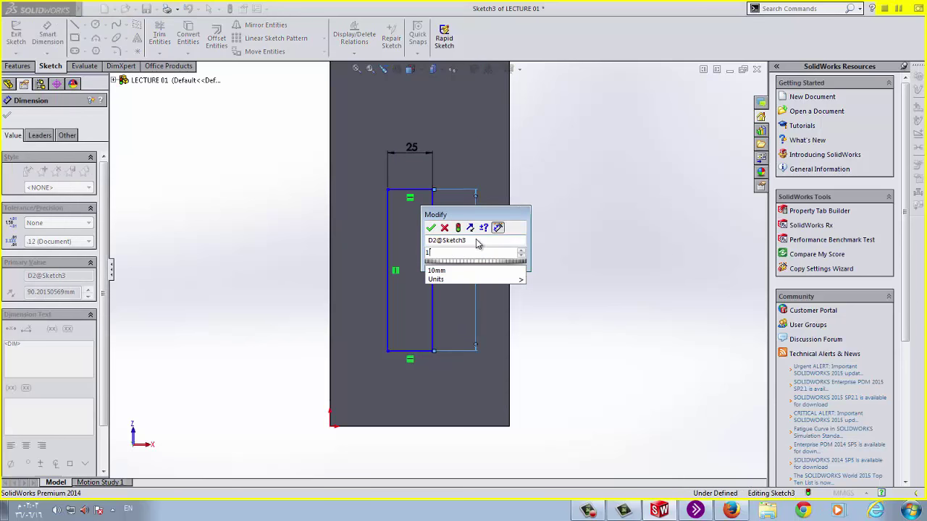